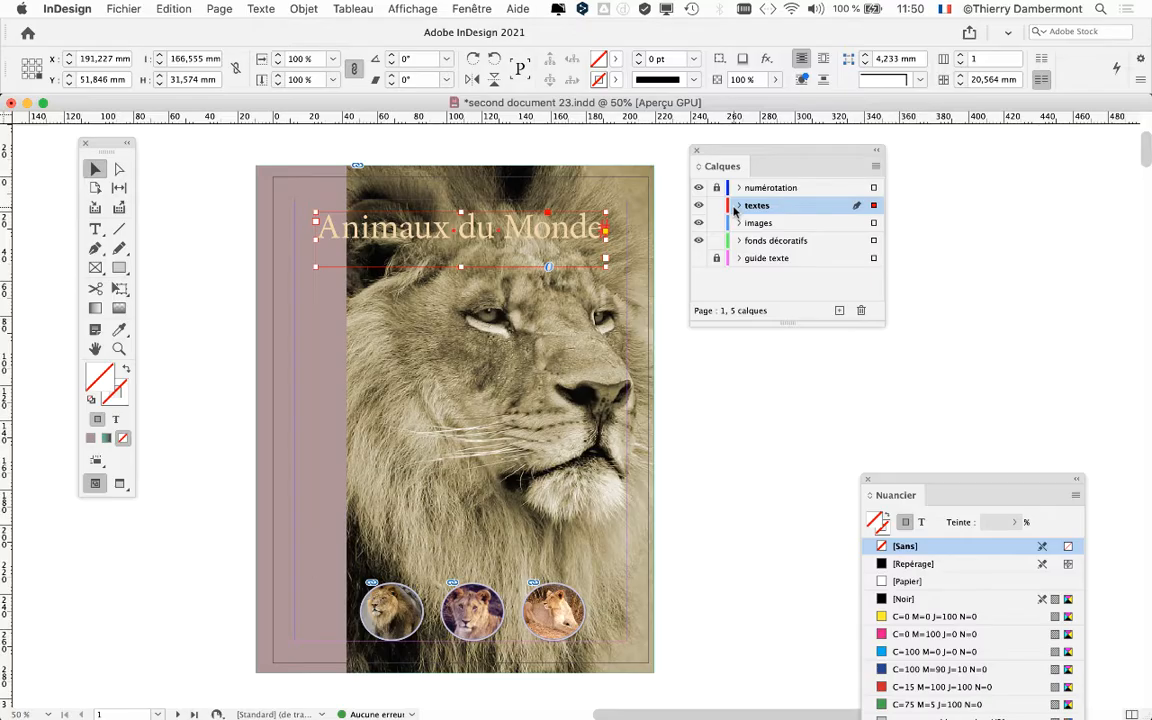
Move the Calques palette clear of the cover and display the Caractère palette beside the page
drag(760, 152, 1058, 179)
click(261, 9)
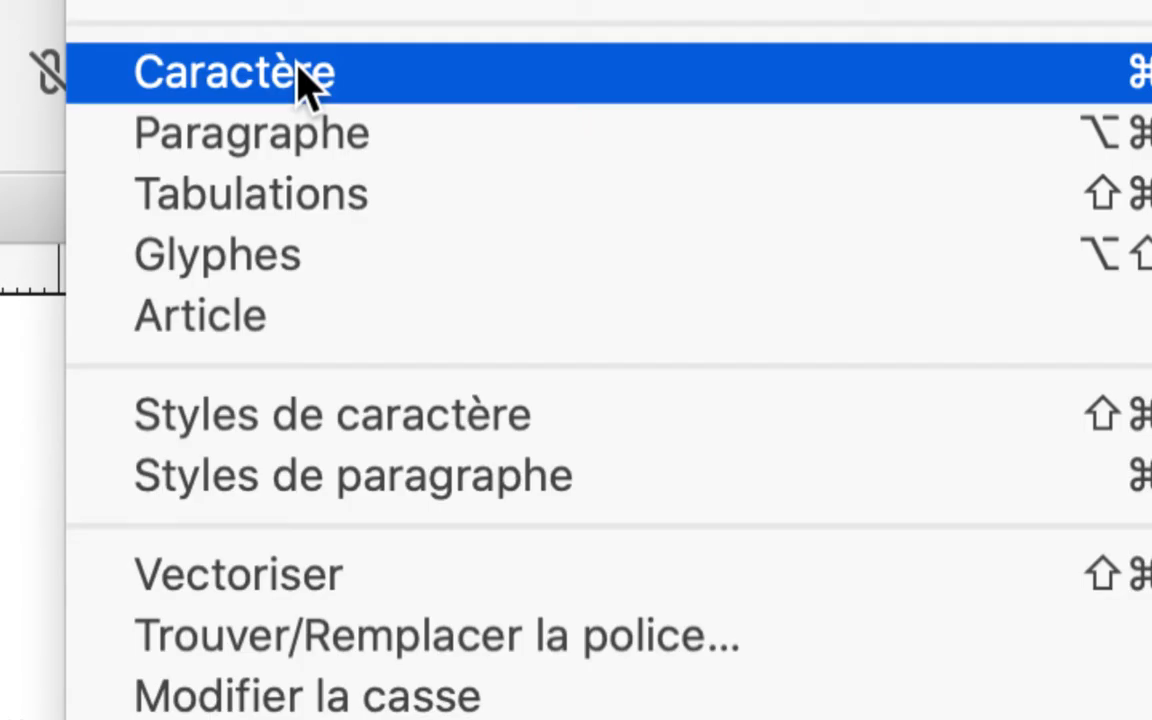
click(305, 75)
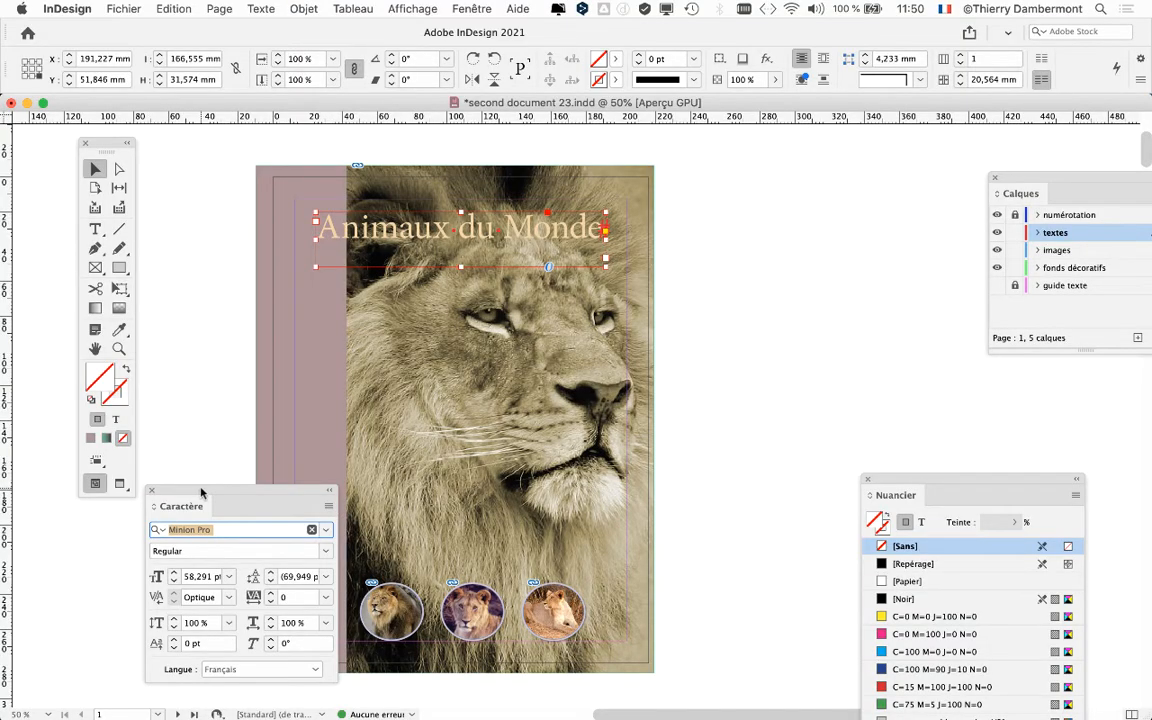
drag(201, 492, 765, 172)
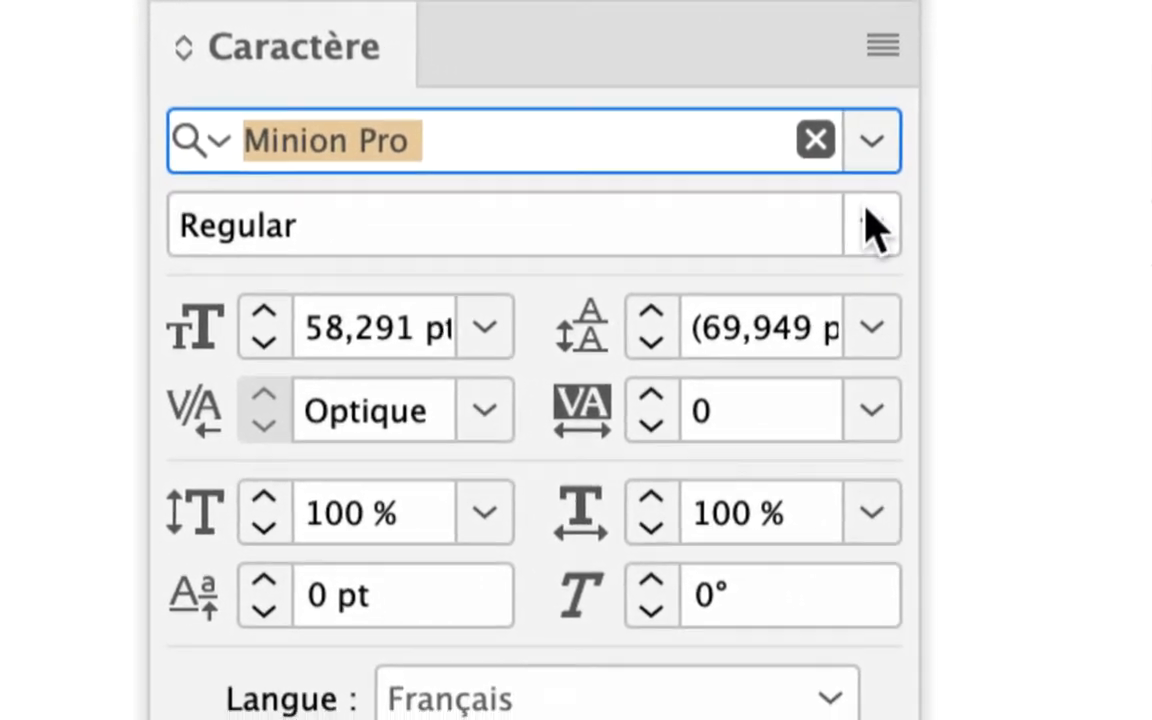
Set the cover title "Animaux du Monde" in the Arial font with the Bold style
click(1060, 276)
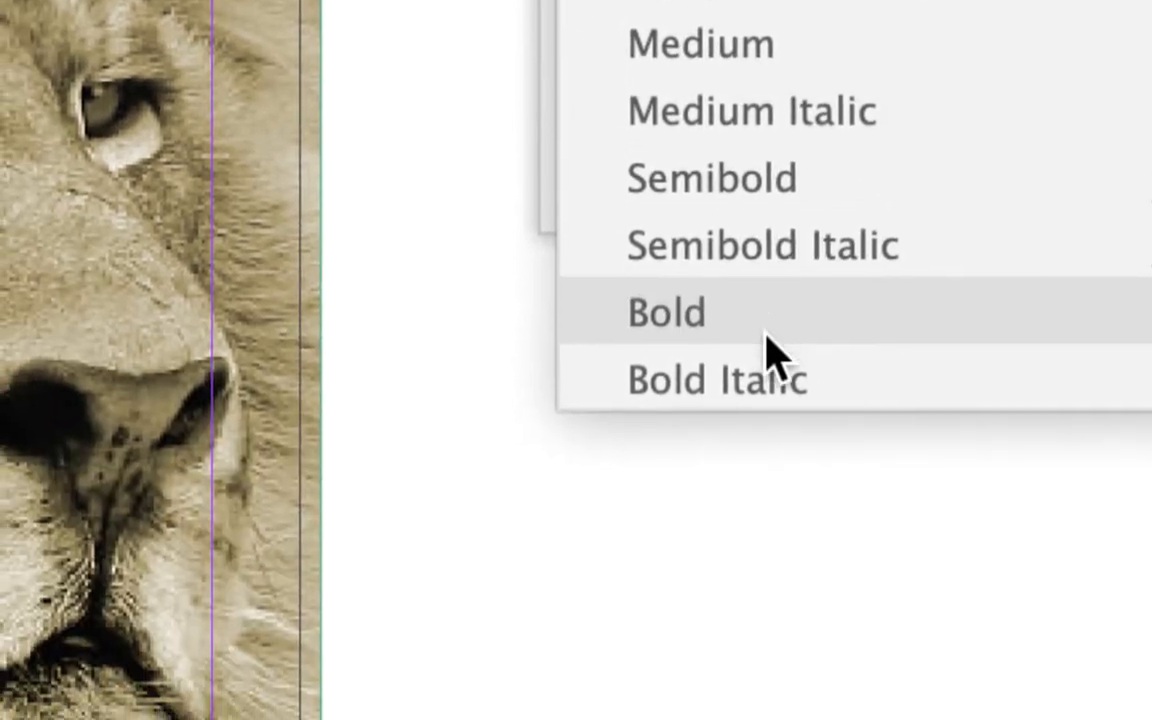
click(766, 333)
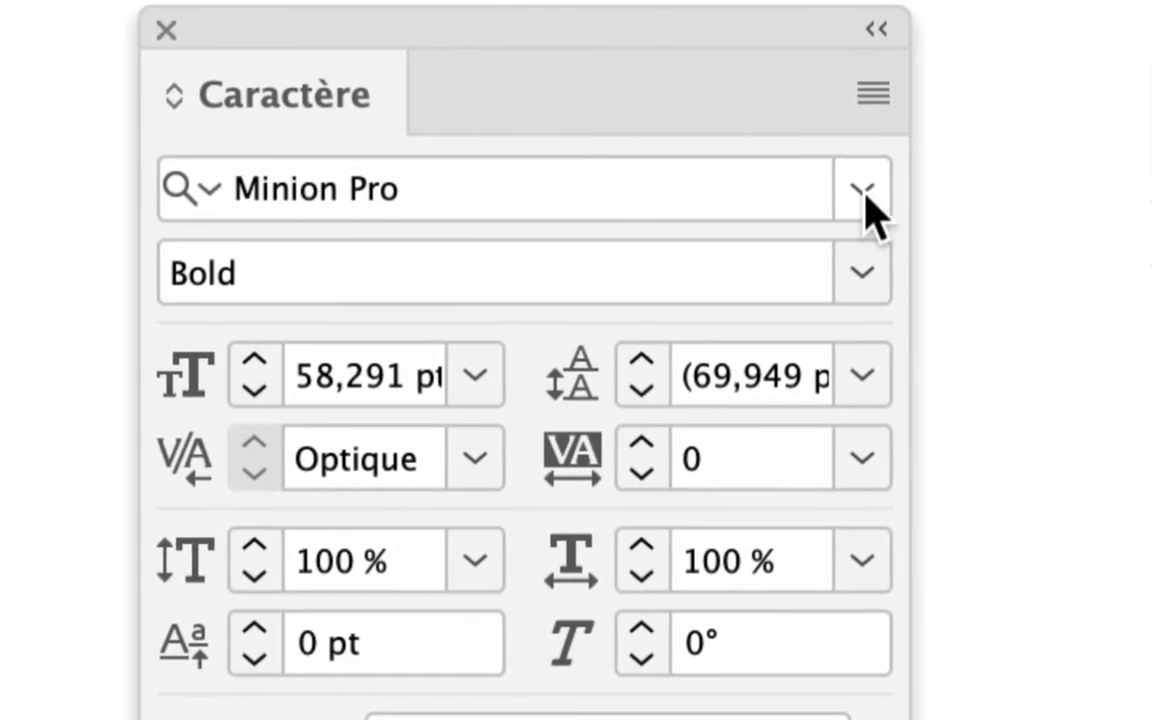
click(862, 193)
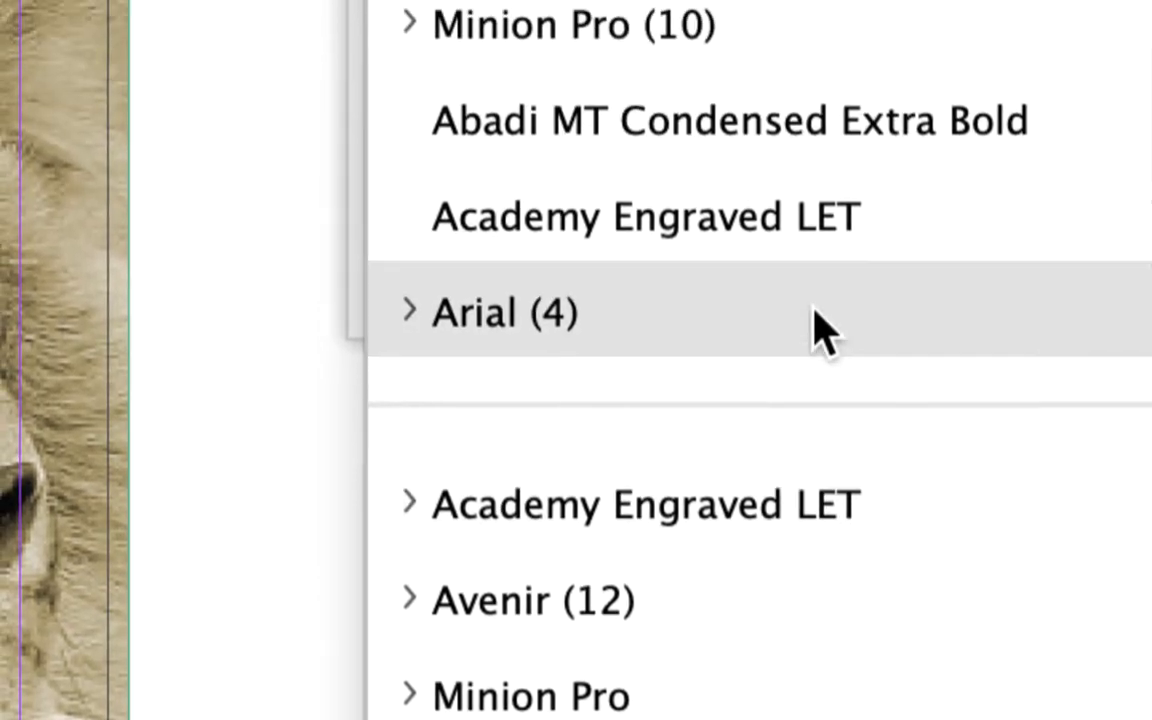
click(815, 330)
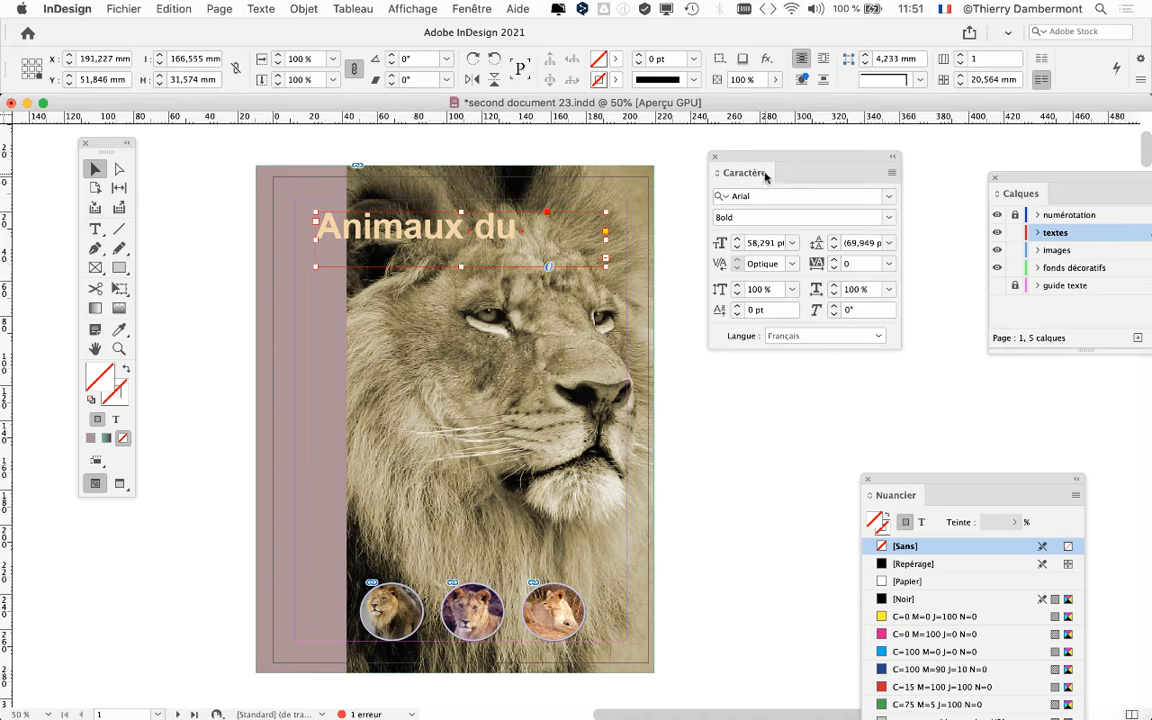
Reduce the title's font size to 50 pt so the whole title fits on one line
mouse_move(766, 177)
mouse_down()
mouse_move(771, 164)
mouse_move(792, 175)
mouse_move(759, 176)
mouse_up()
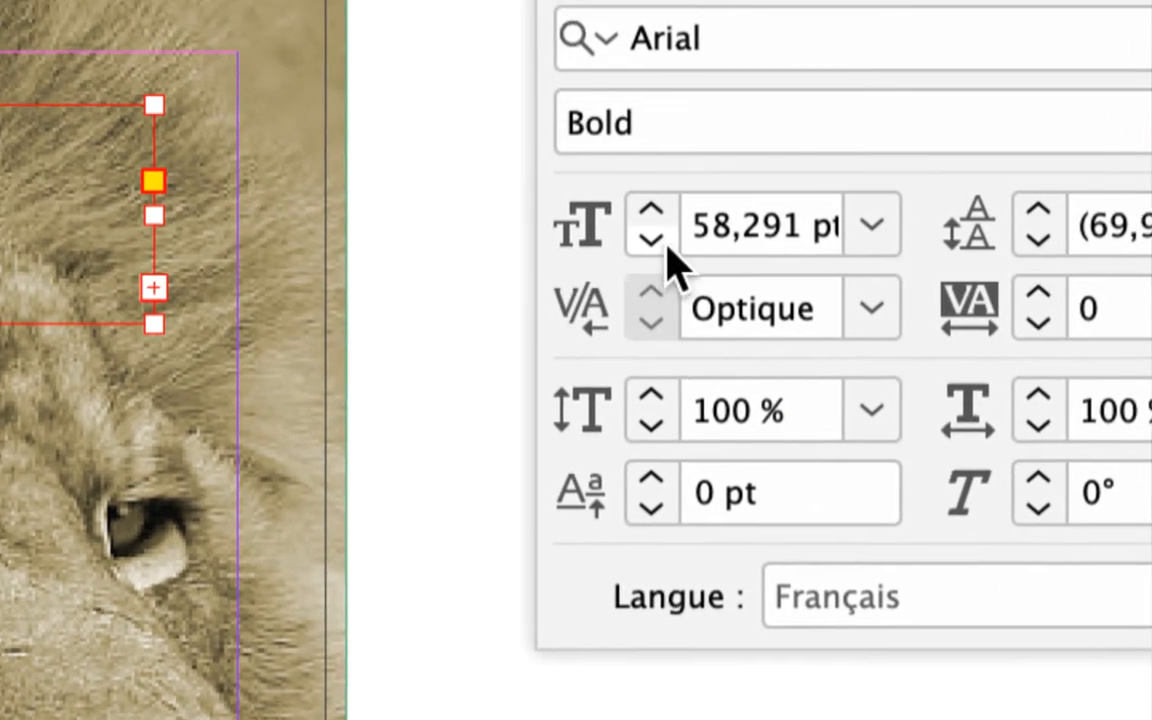
click(661, 241)
click(661, 241)
click(661, 241)
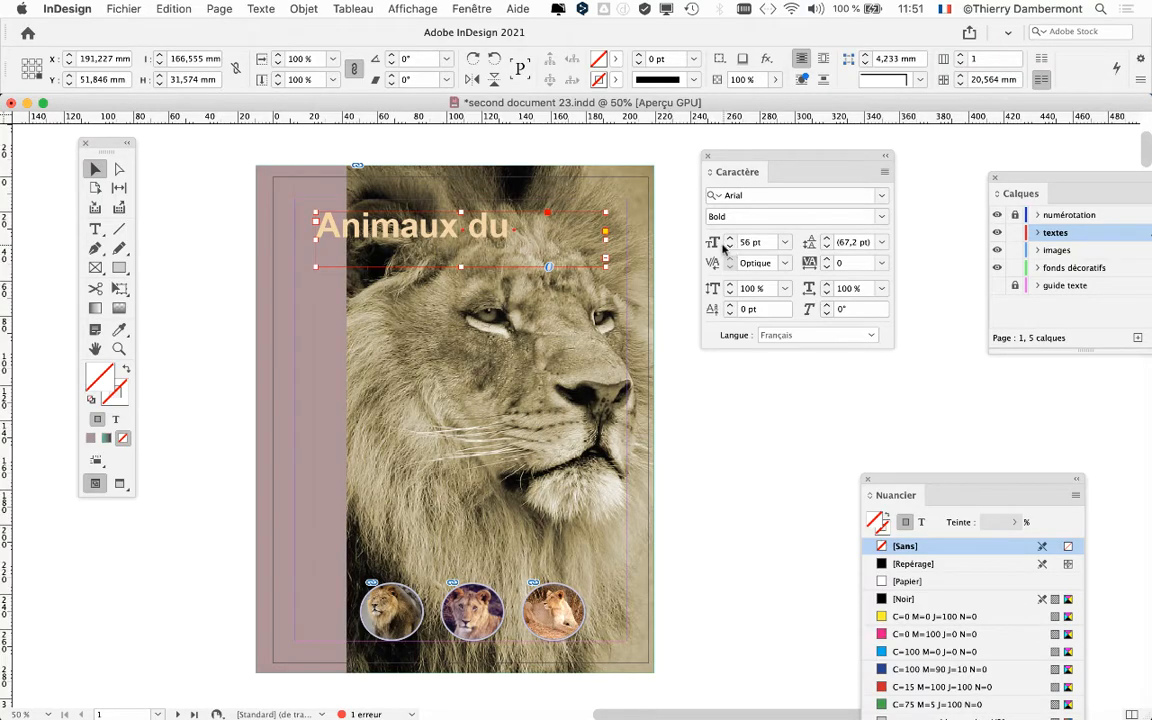
click(730, 246)
click(730, 246)
click(730, 246)
click(730, 246)
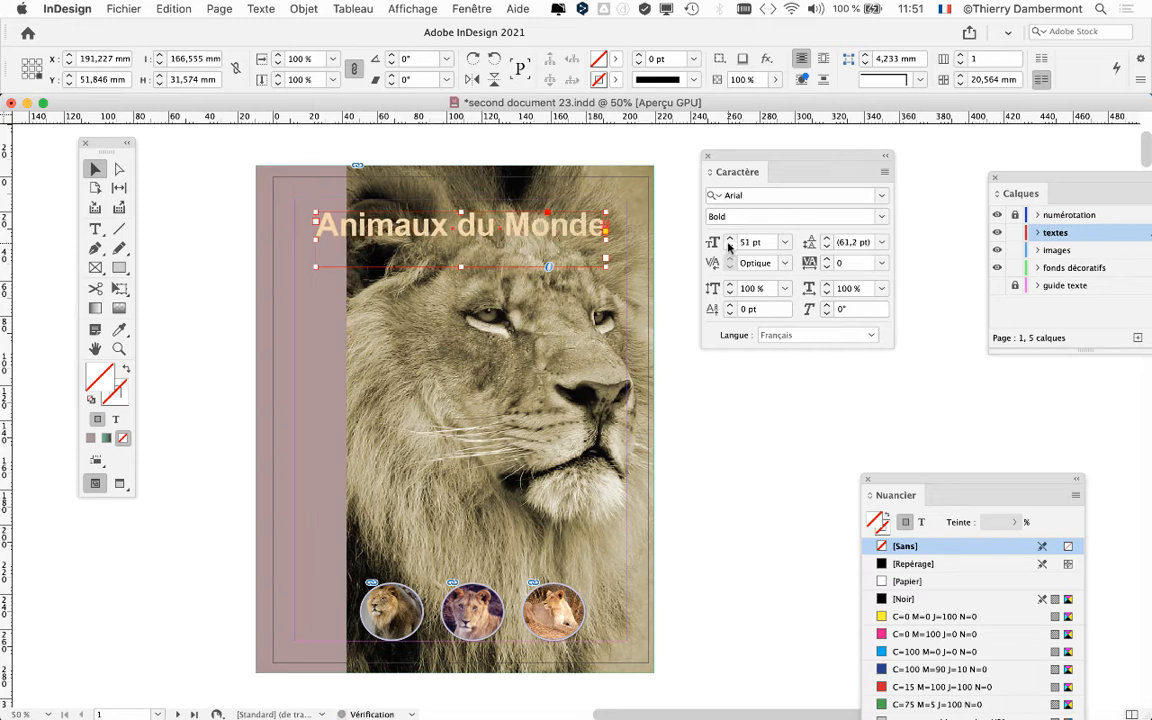
click(730, 246)
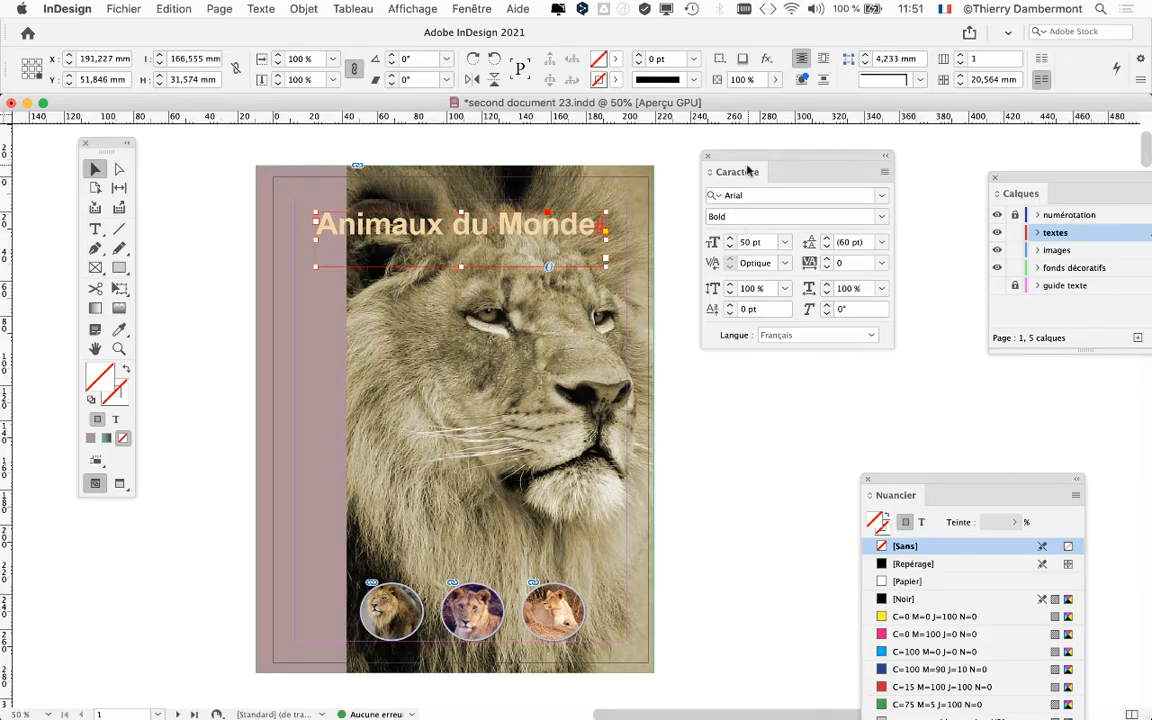
Make colour changes apply to the title's text instead of its frame, with the palettes moved aside
drag(748, 171, 823, 161)
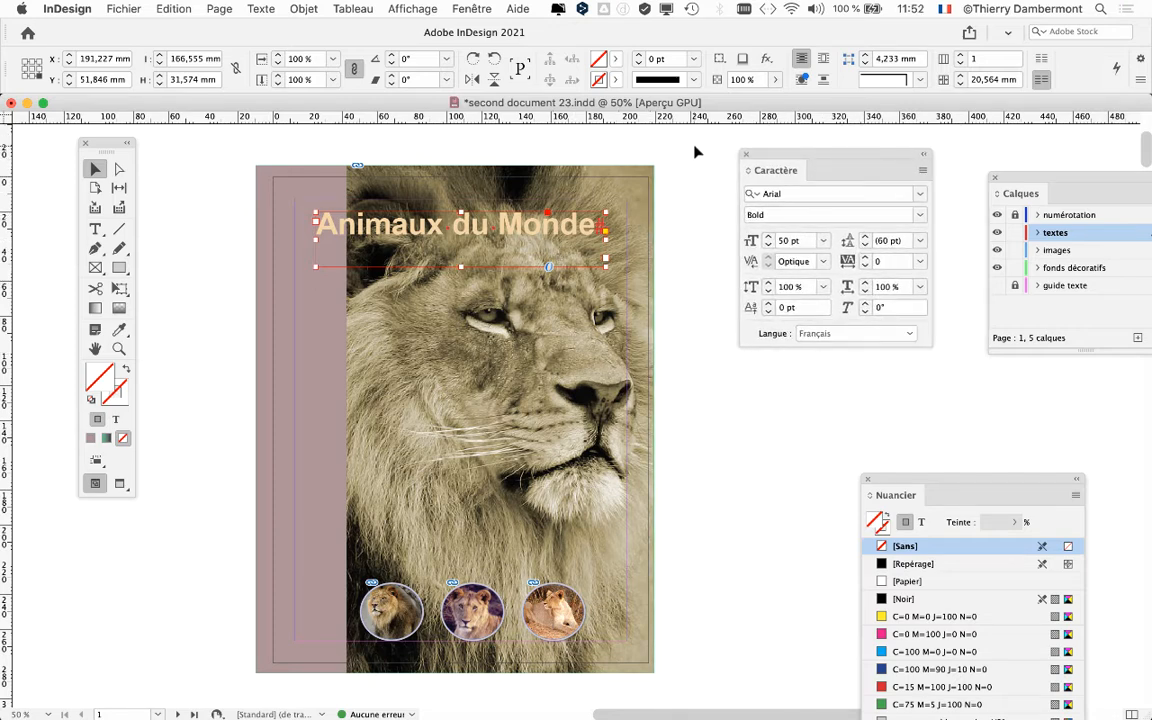
drag(112, 145, 159, 146)
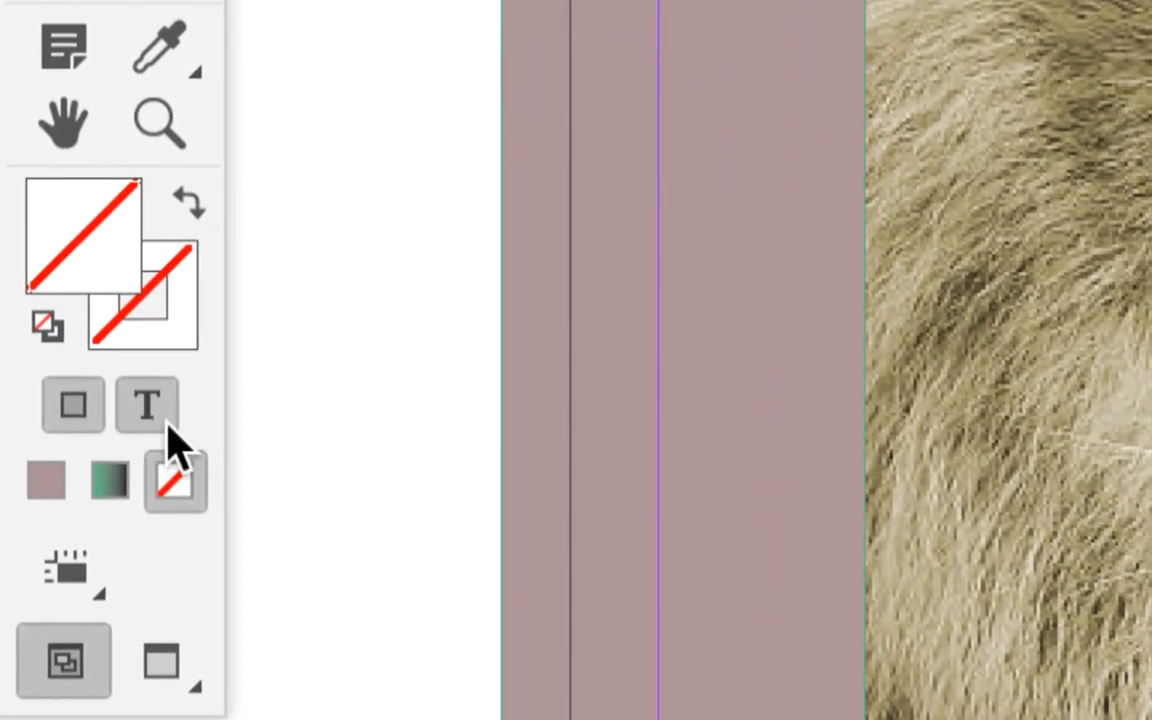
click(188, 414)
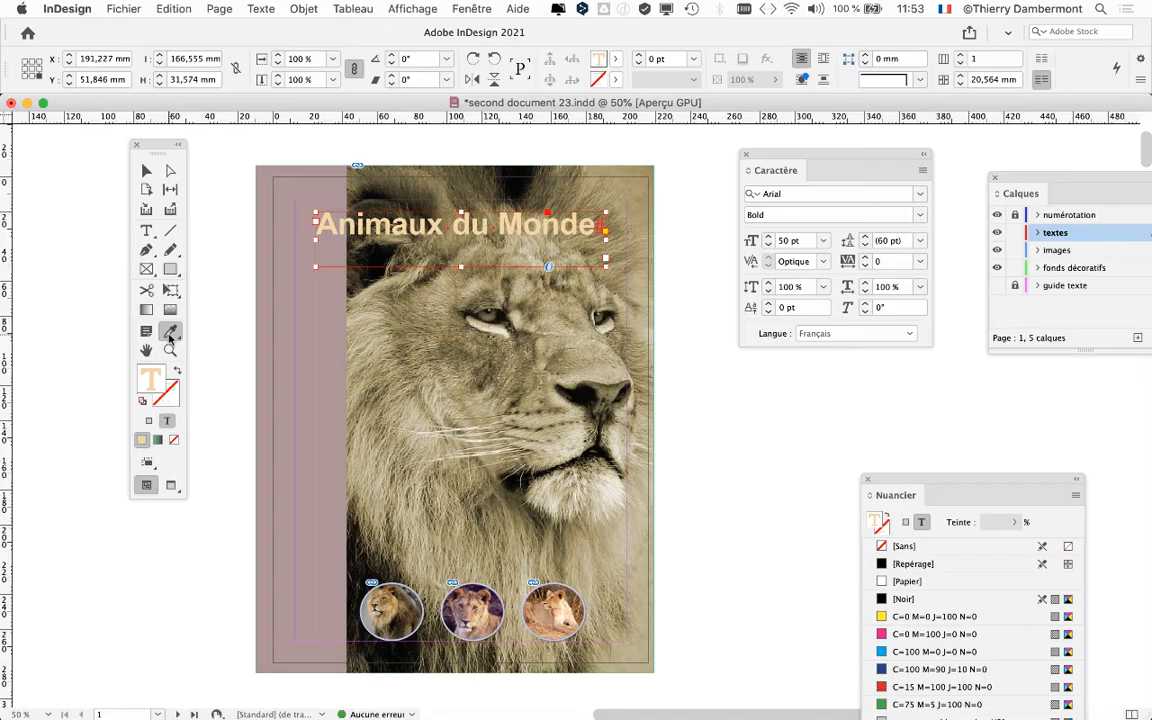
Try colours sampled from the circular lion photos as the title's text fill with the Eyedropper
click(391, 598)
click(388, 612)
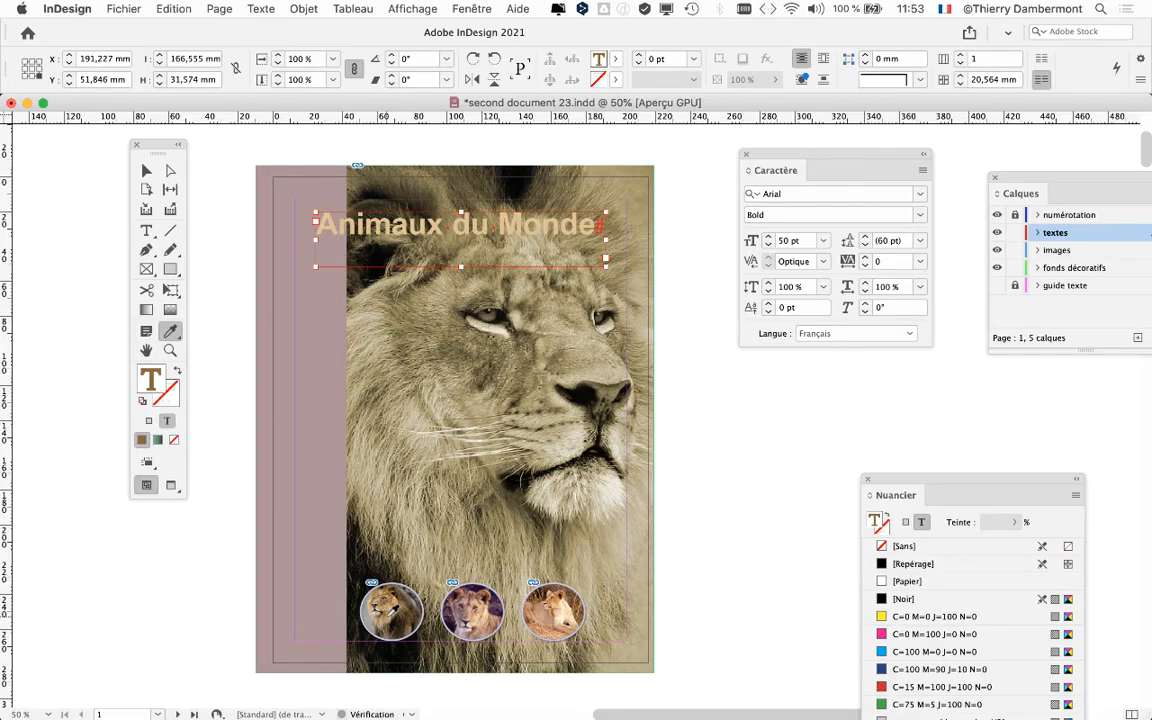
drag(397, 614, 571, 613)
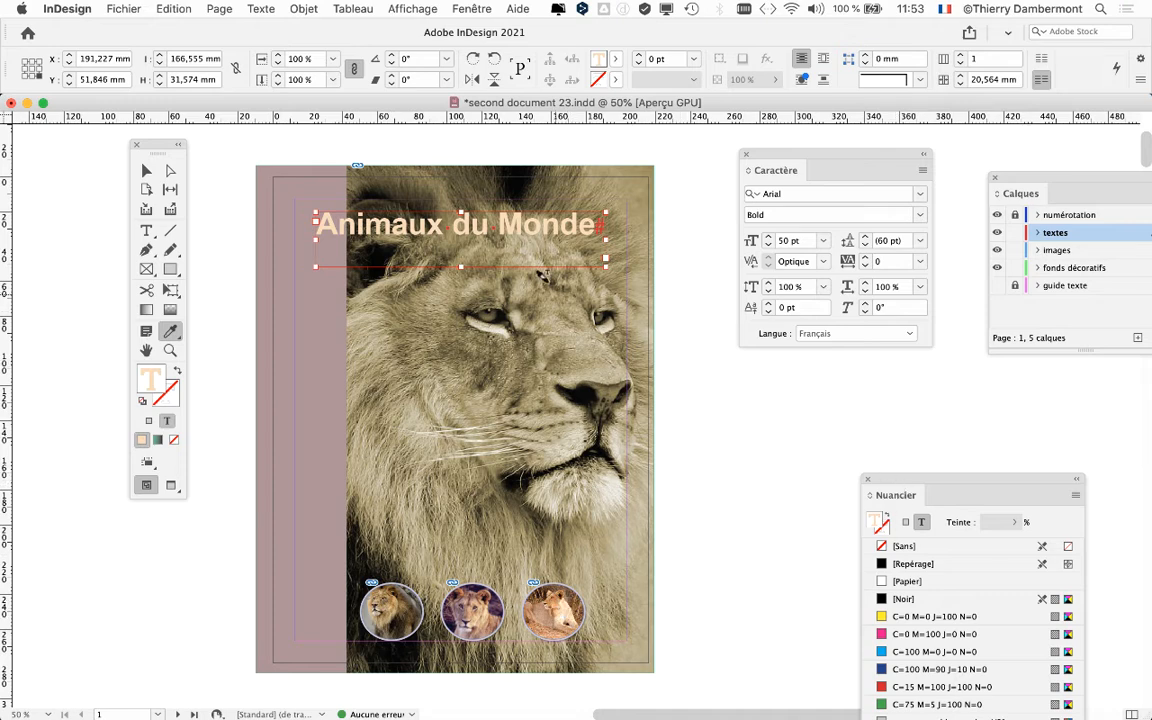
Zoom the cover to 75% and rearrange the palettes so the Nuancier sits beside the title
scroll(488, 223, up, 1)
drag(150, 147, 96, 141)
drag(850, 152, 972, 134)
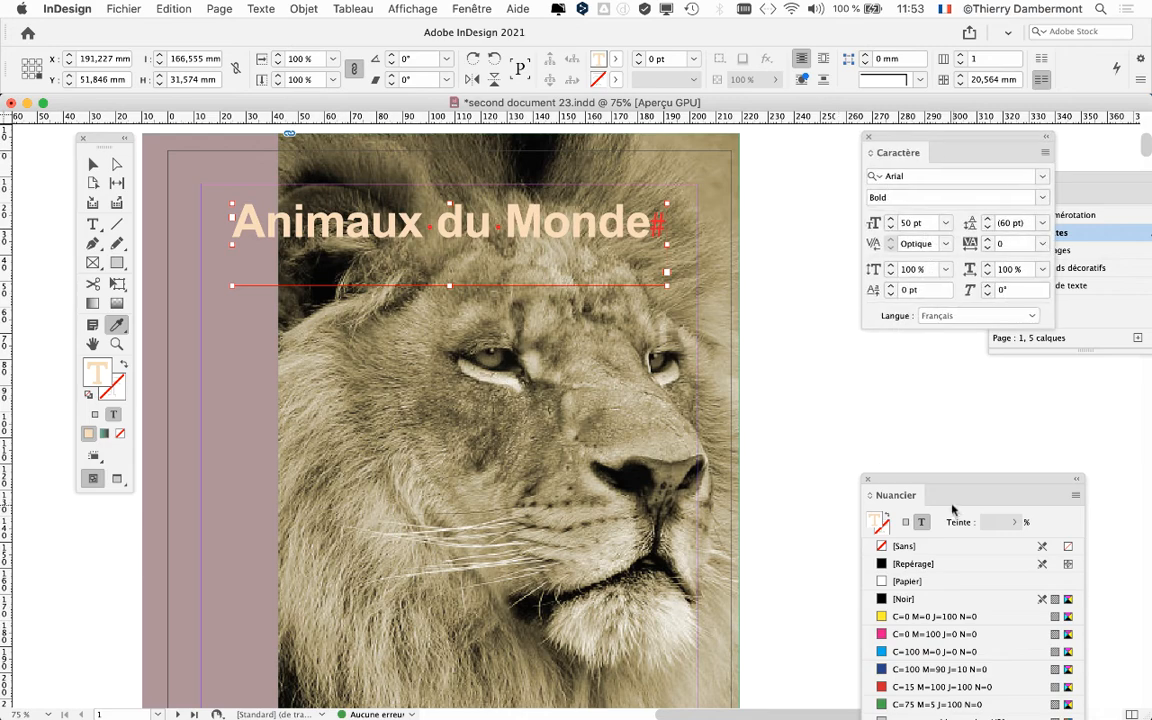
drag(940, 487, 787, 163)
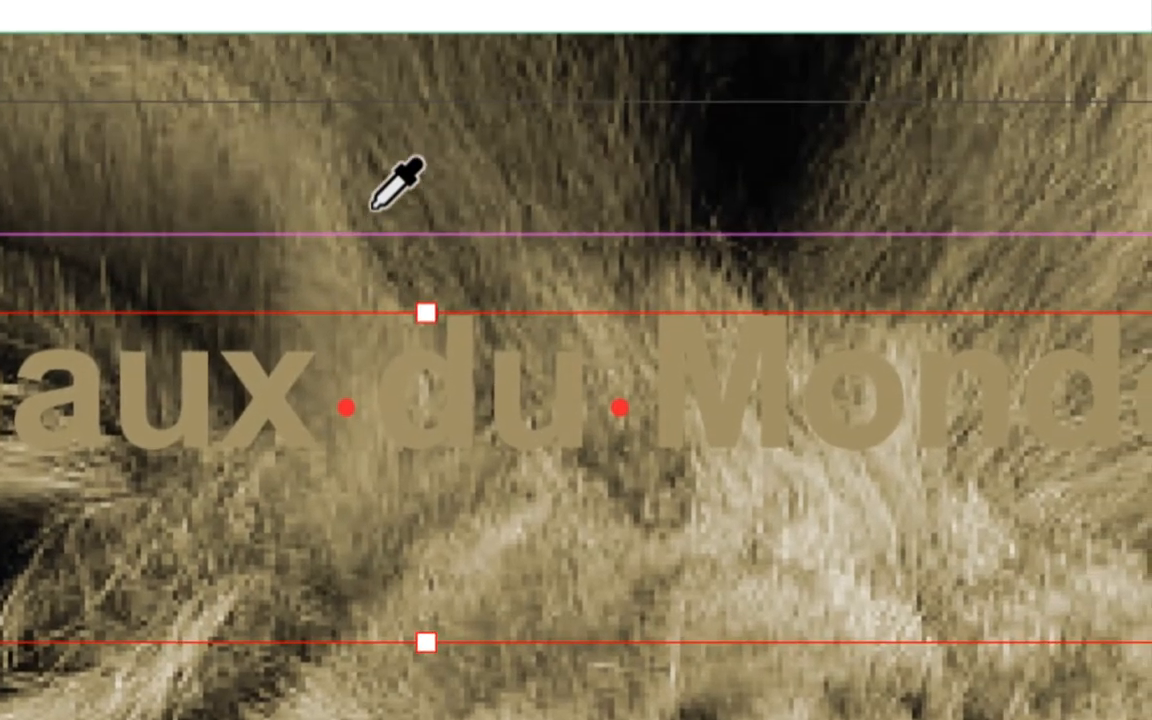
Sample tones across the large lion photo with the Eyedropper and fill the title's text with the light beige near the whiskers
click(422, 16)
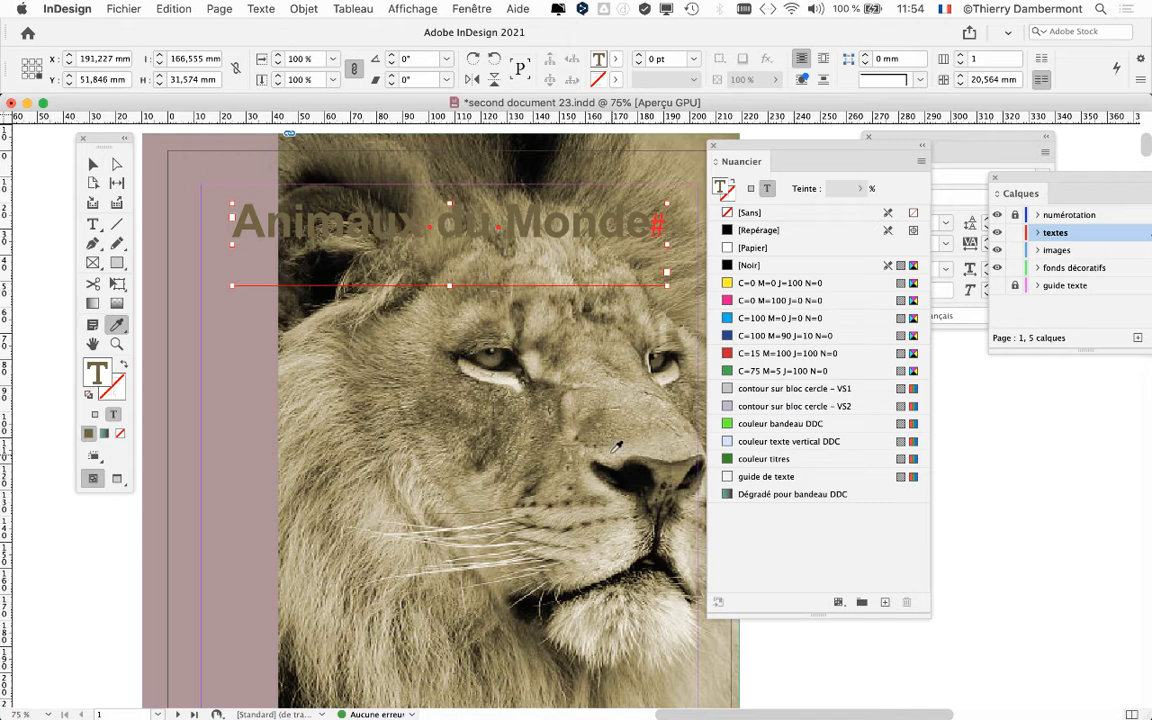
click(553, 410)
click(540, 345)
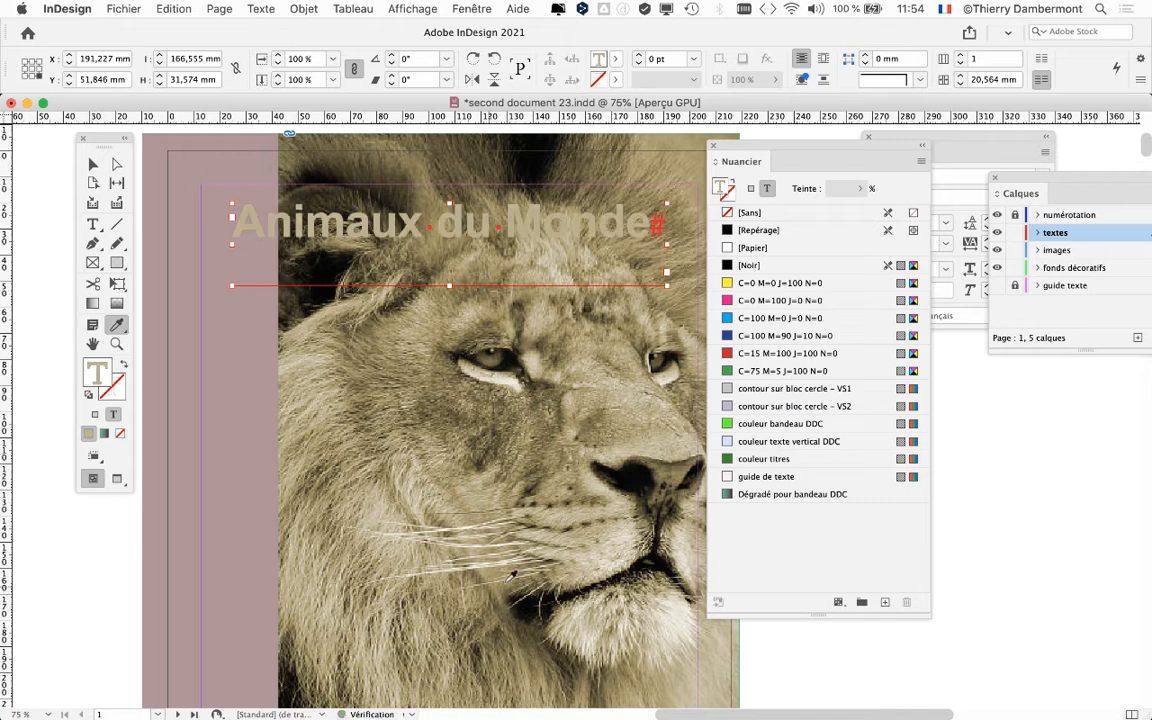
click(545, 290)
click(552, 249)
click(463, 396)
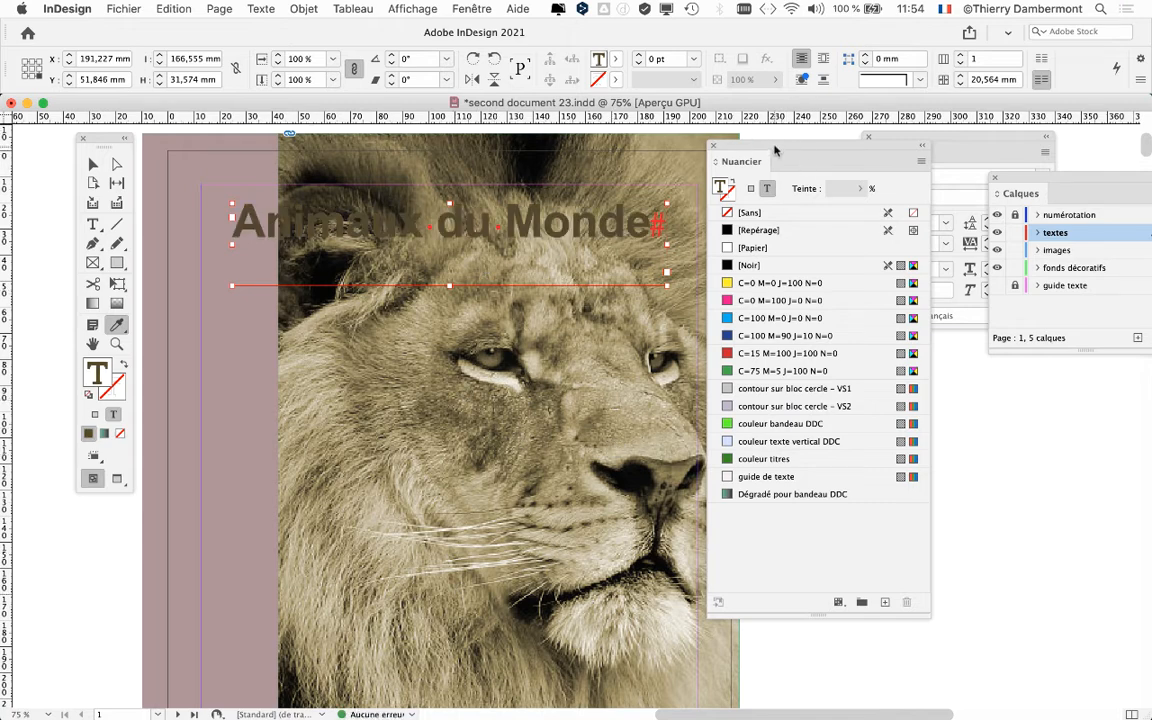
drag(775, 149, 792, 146)
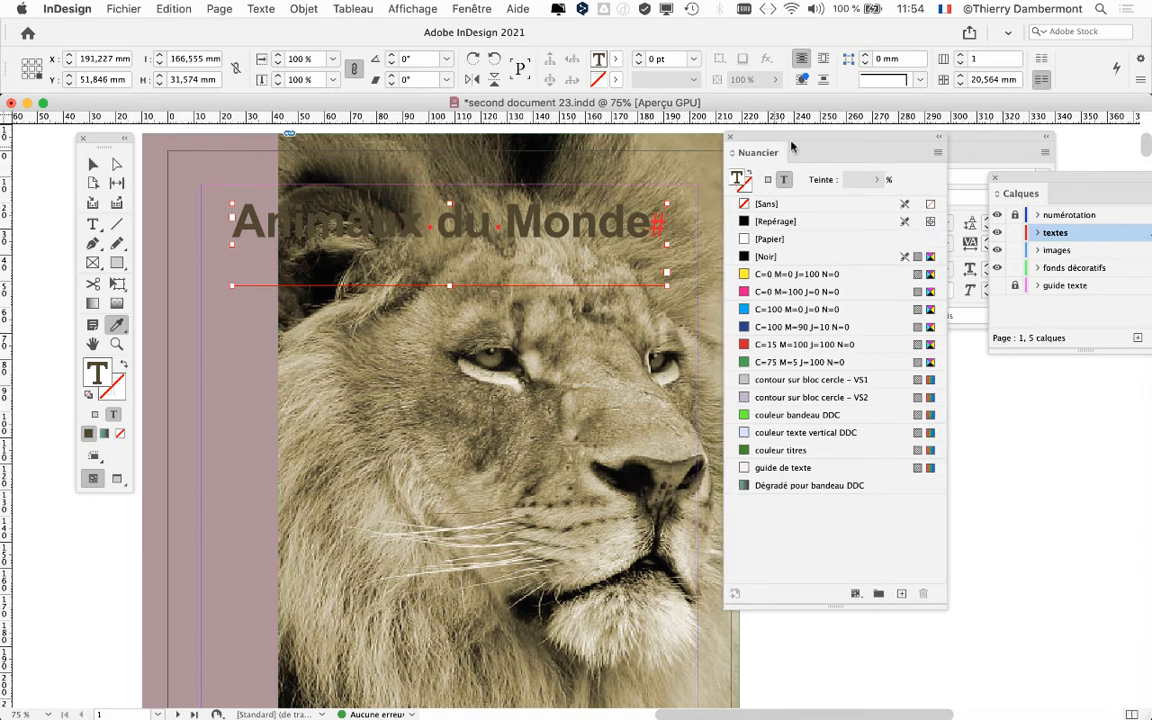
click(537, 583)
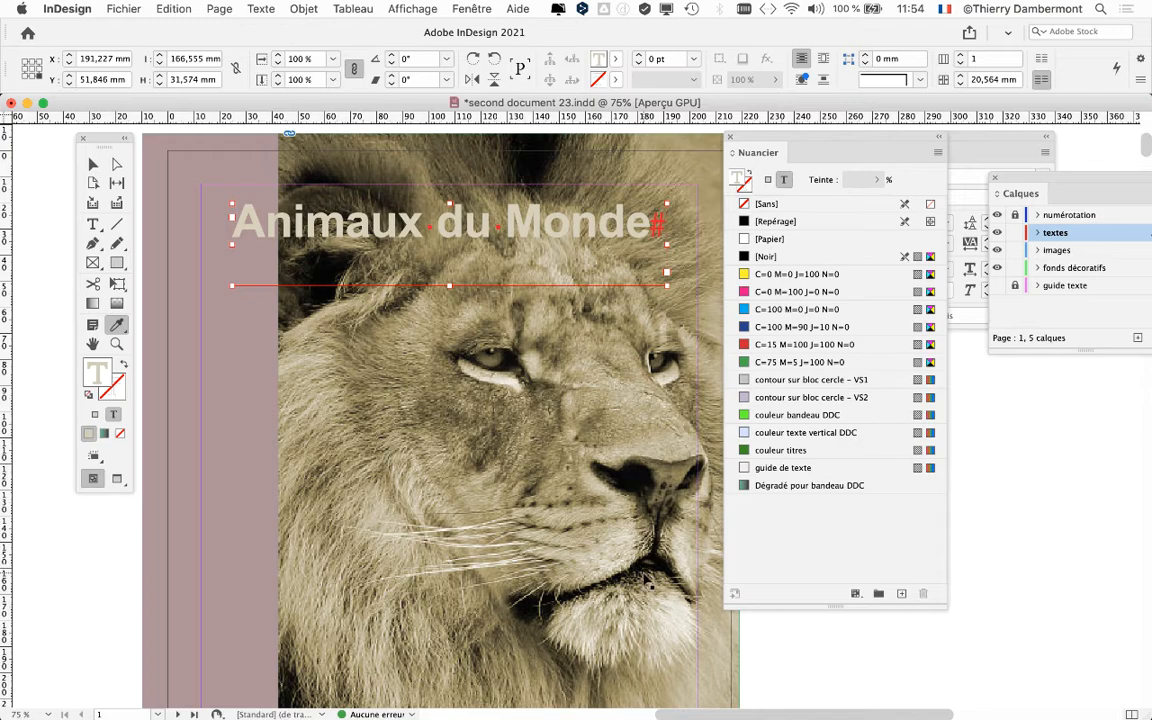
Separate the Nuancier, Caractère and Calques palettes so none overlap, and look over the commands available for swatches
drag(798, 140, 765, 123)
drag(936, 136, 1071, 508)
drag(1024, 181, 1037, 235)
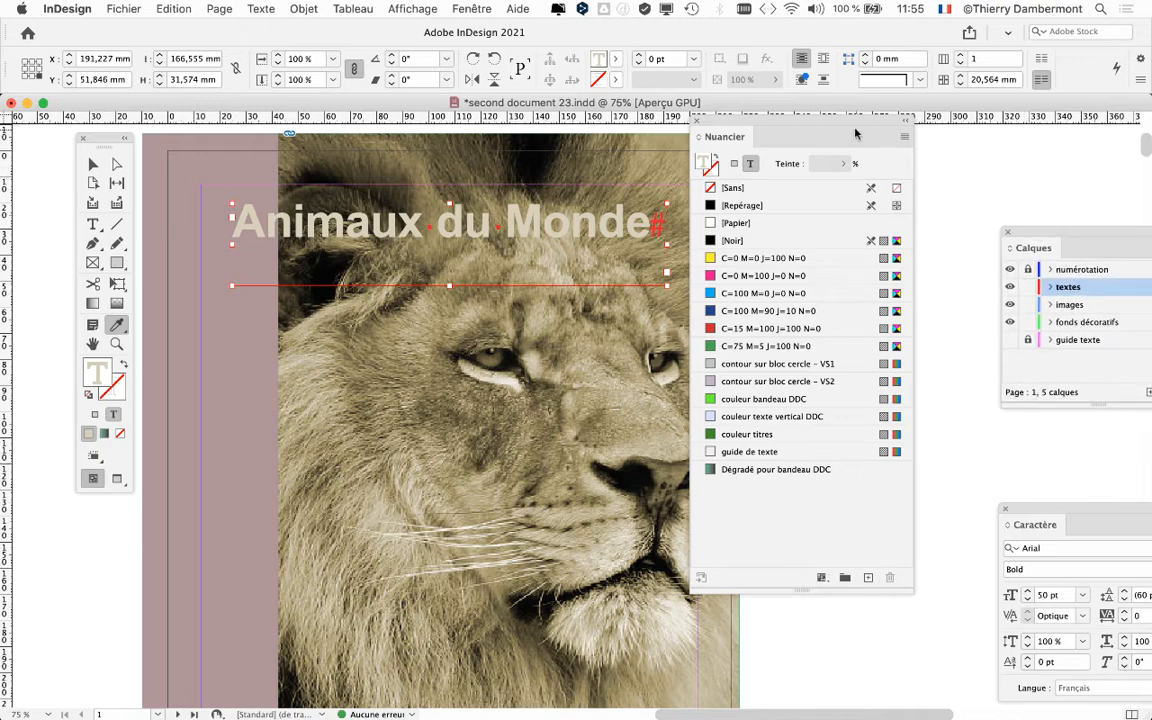
drag(808, 136, 814, 161)
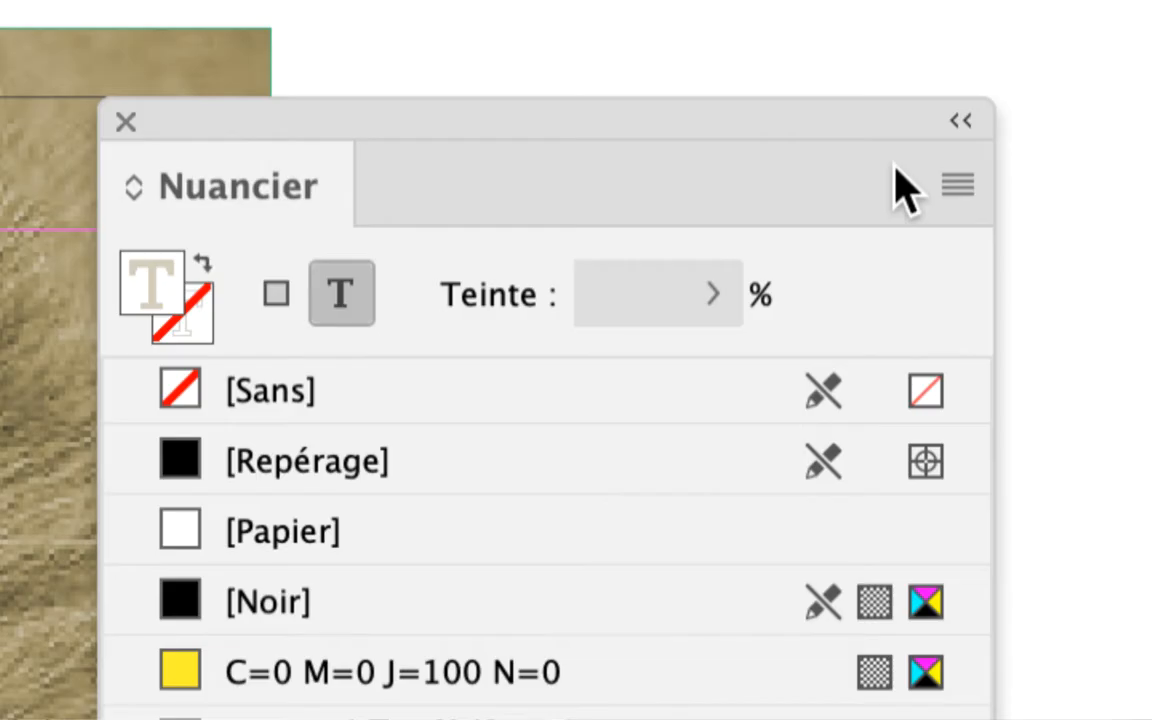
click(948, 184)
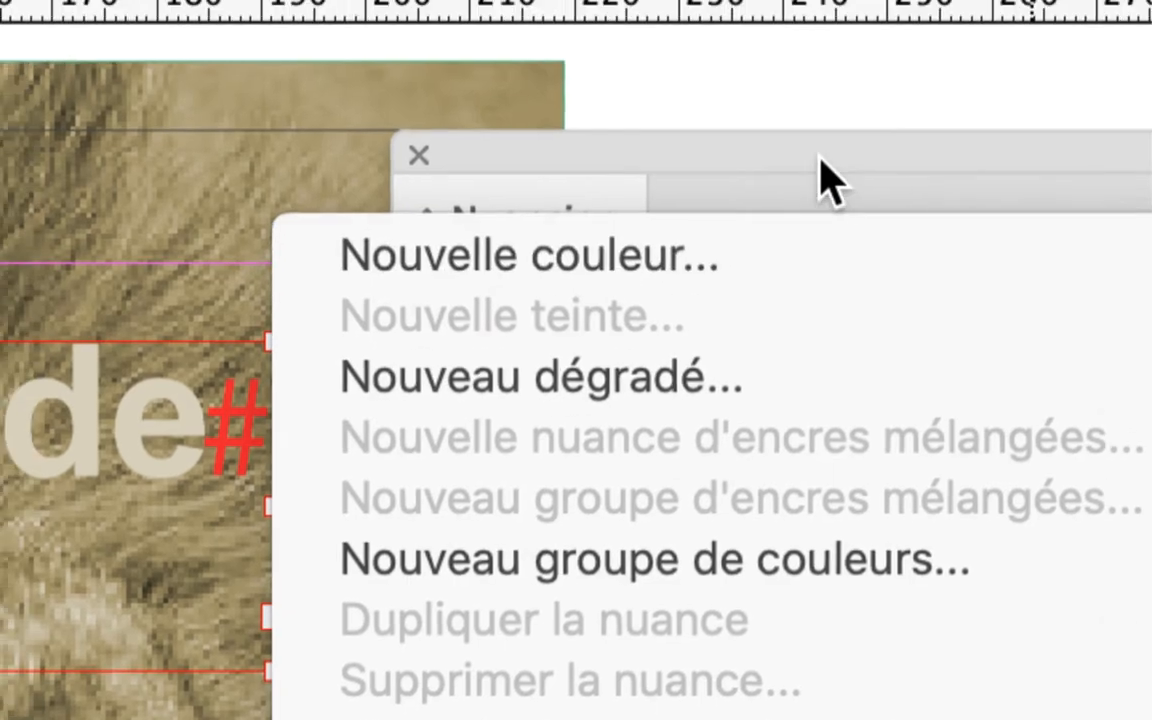
click(779, 98)
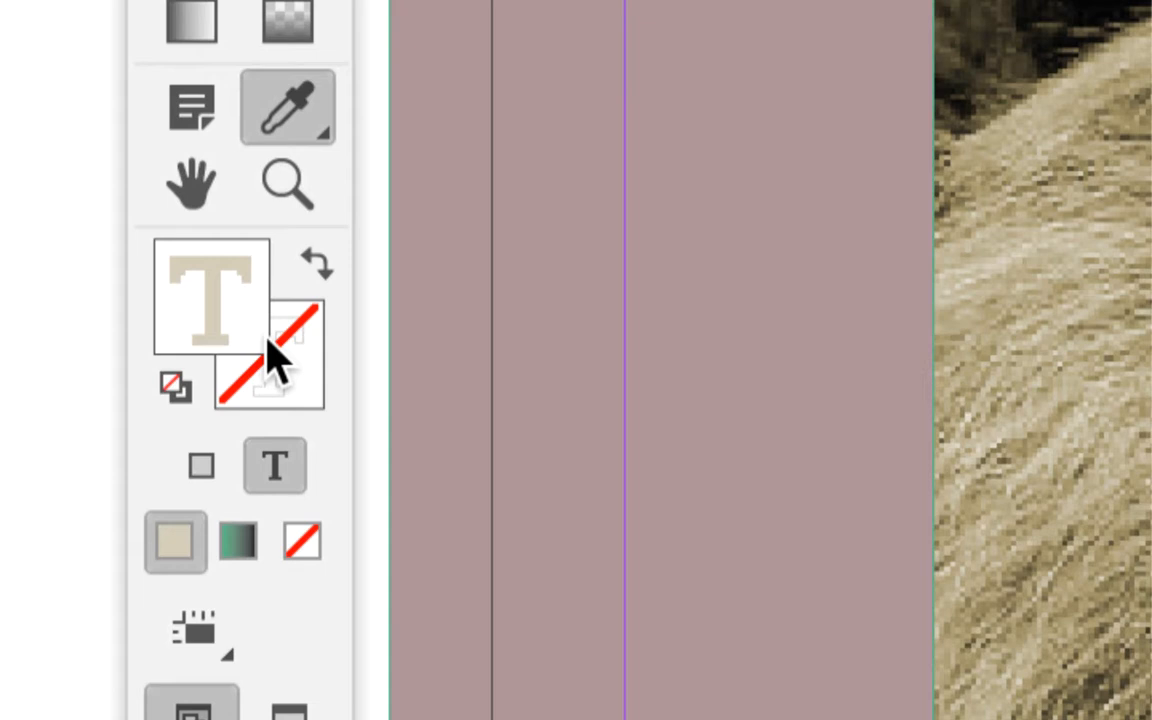
Apply the [Papier] swatch to the stroke of the title's text
click(272, 355)
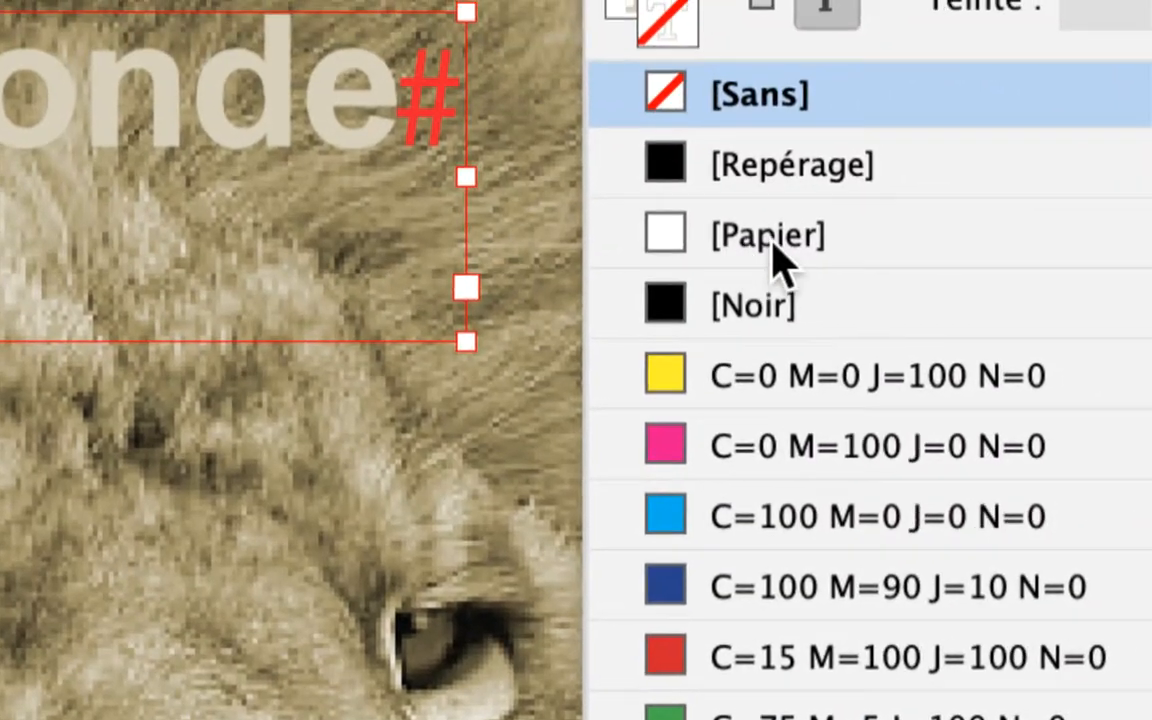
click(772, 243)
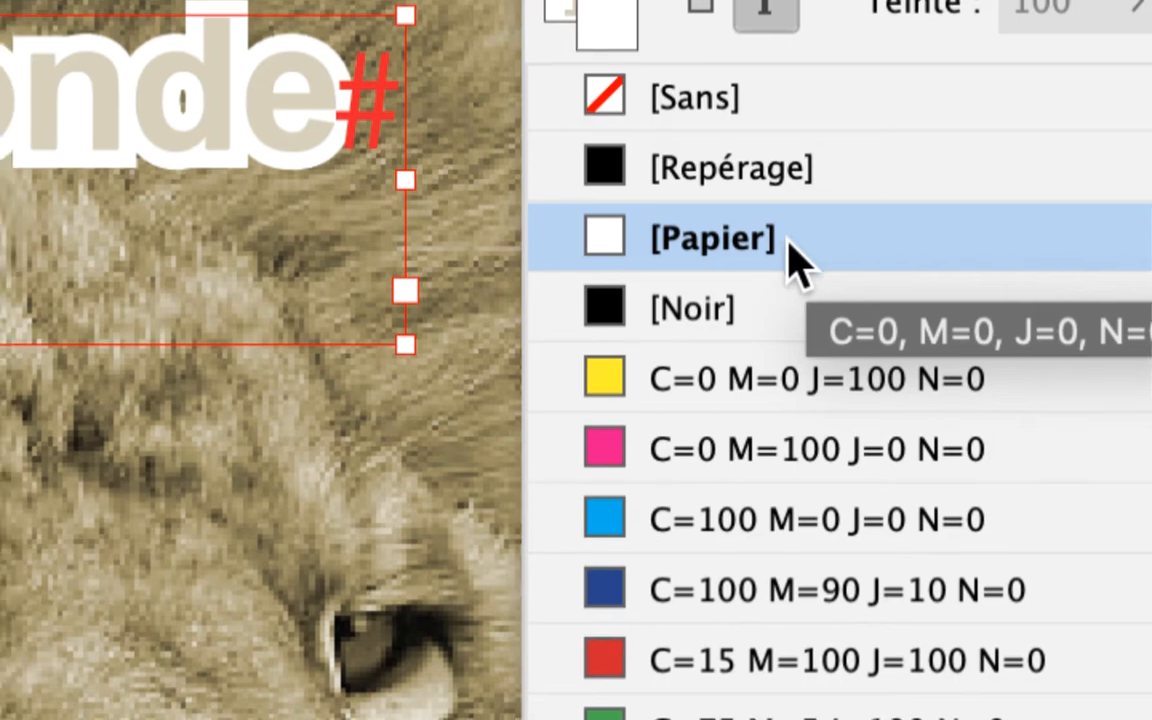
key(i)
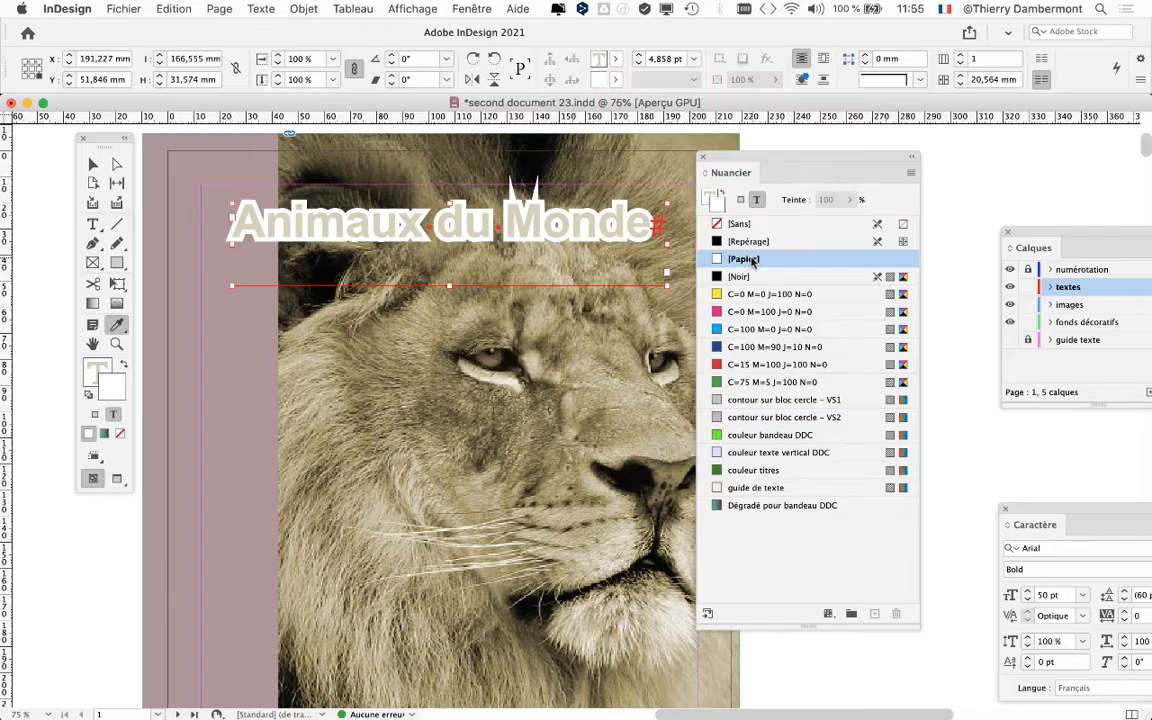
View the cover at 100% and display the Contour options next to the title, with the Nuancier moved out of the way
drag(750, 160, 233, 473)
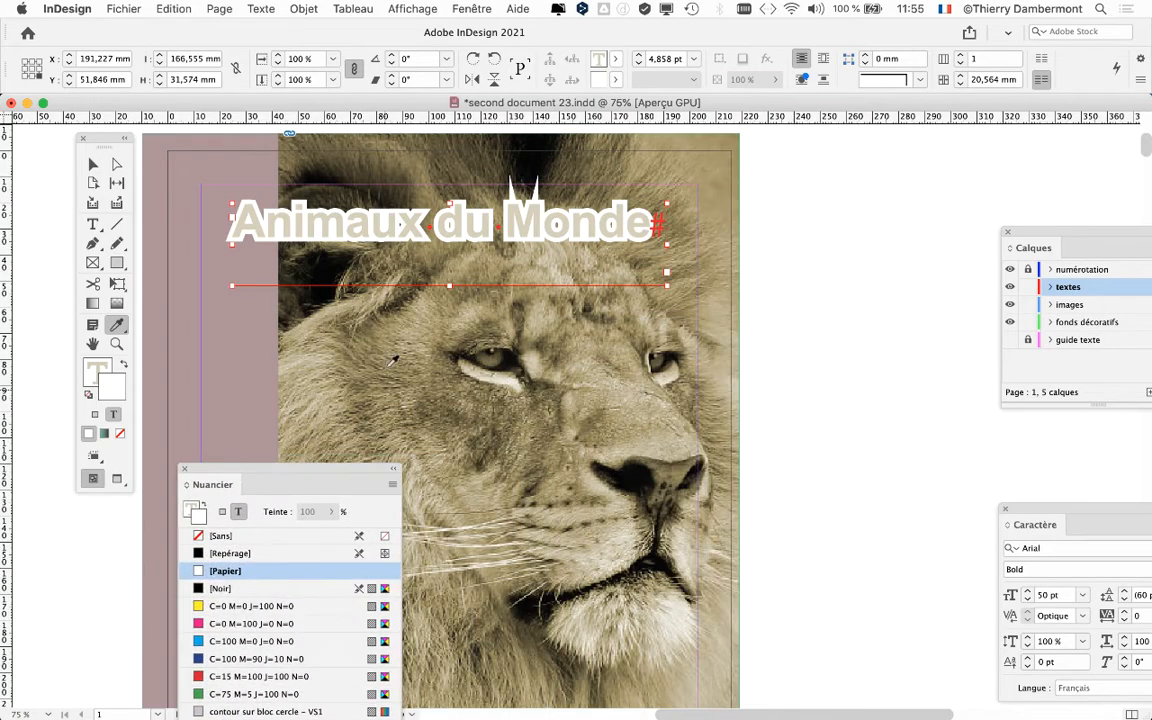
key(super+1)
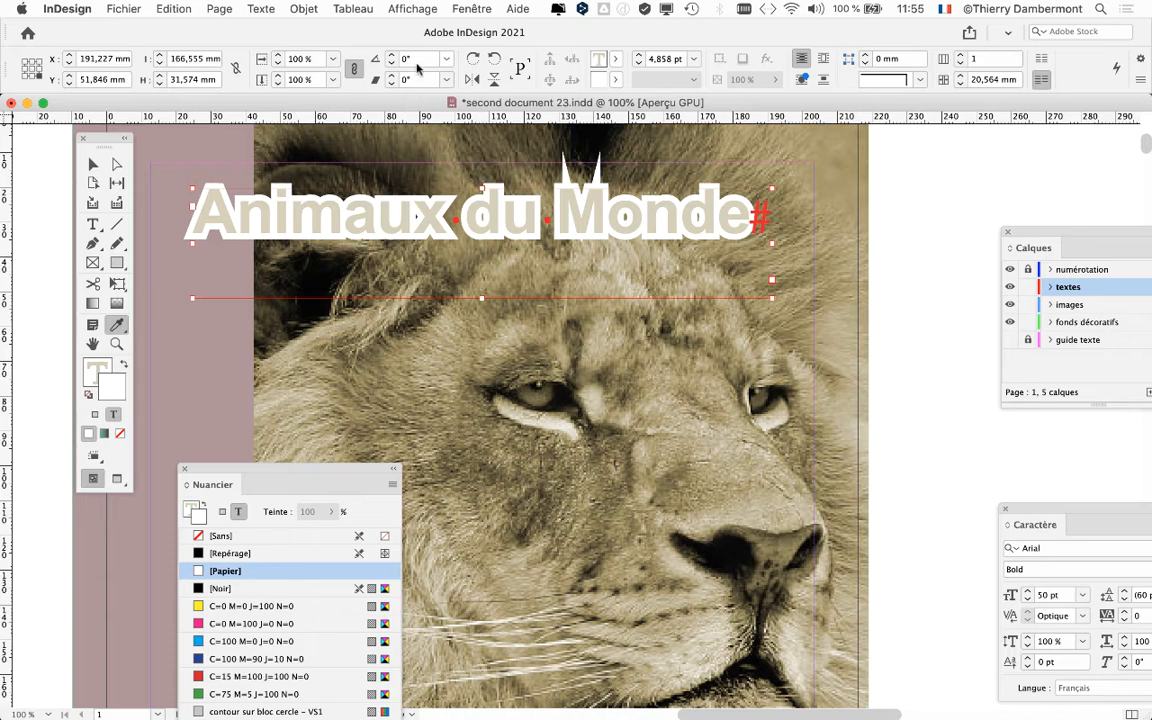
click(471, 9)
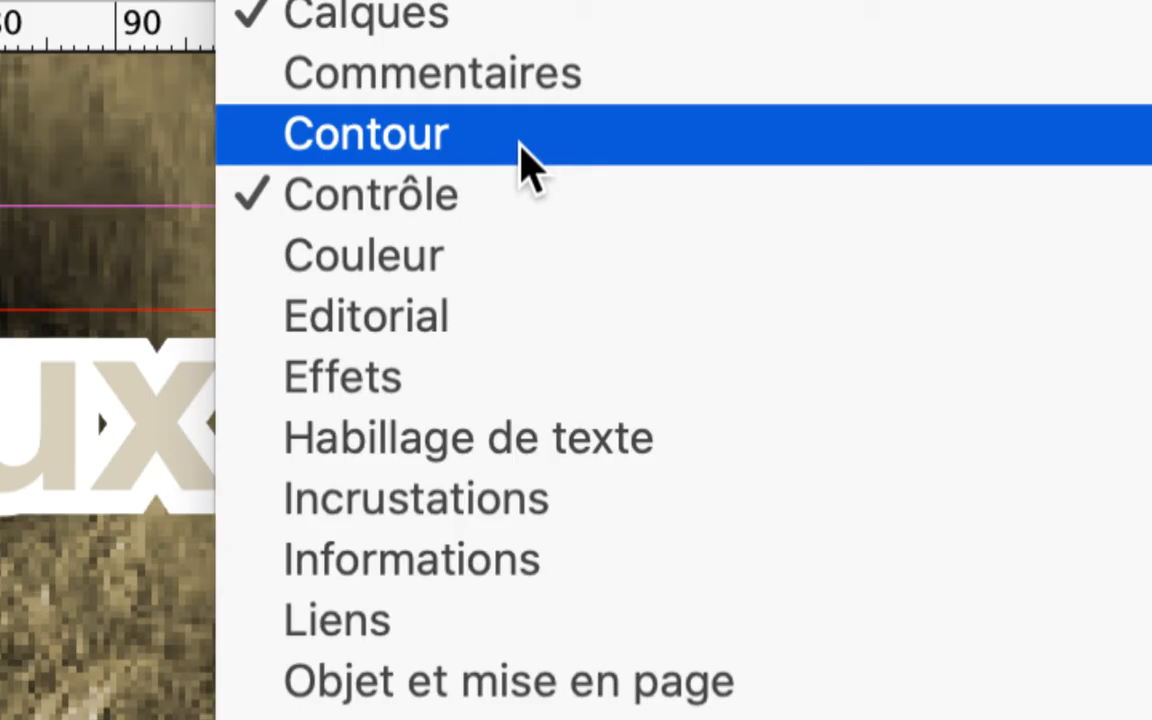
click(521, 145)
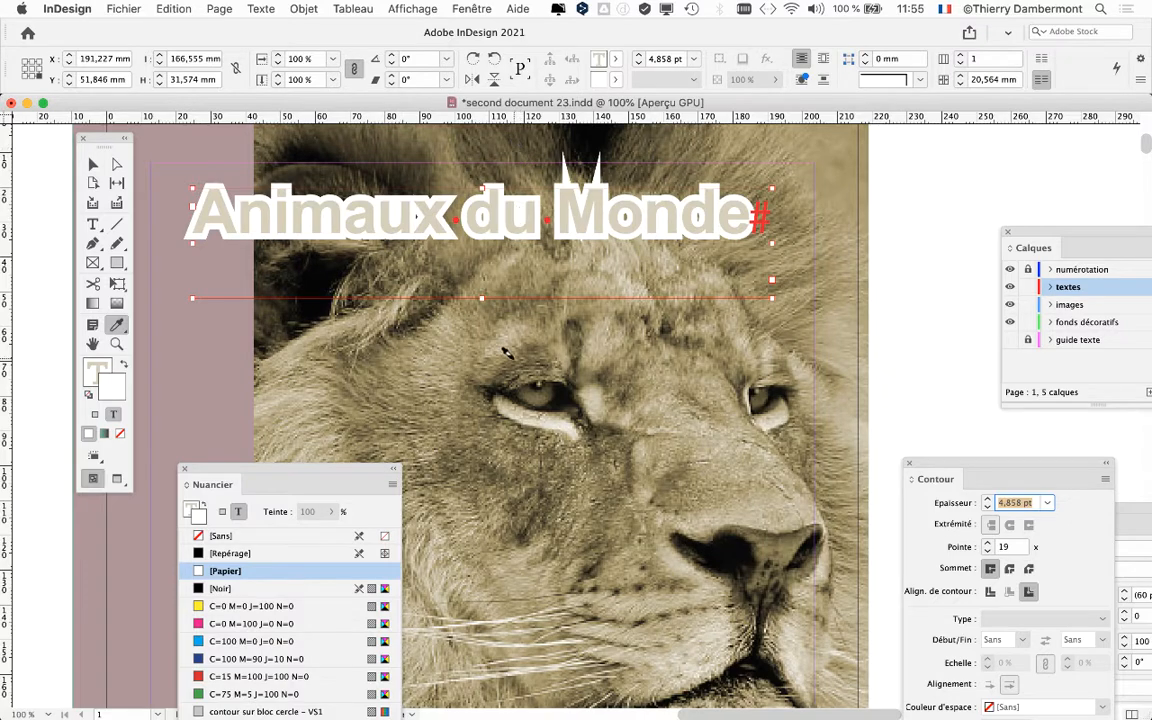
drag(936, 478, 643, 155)
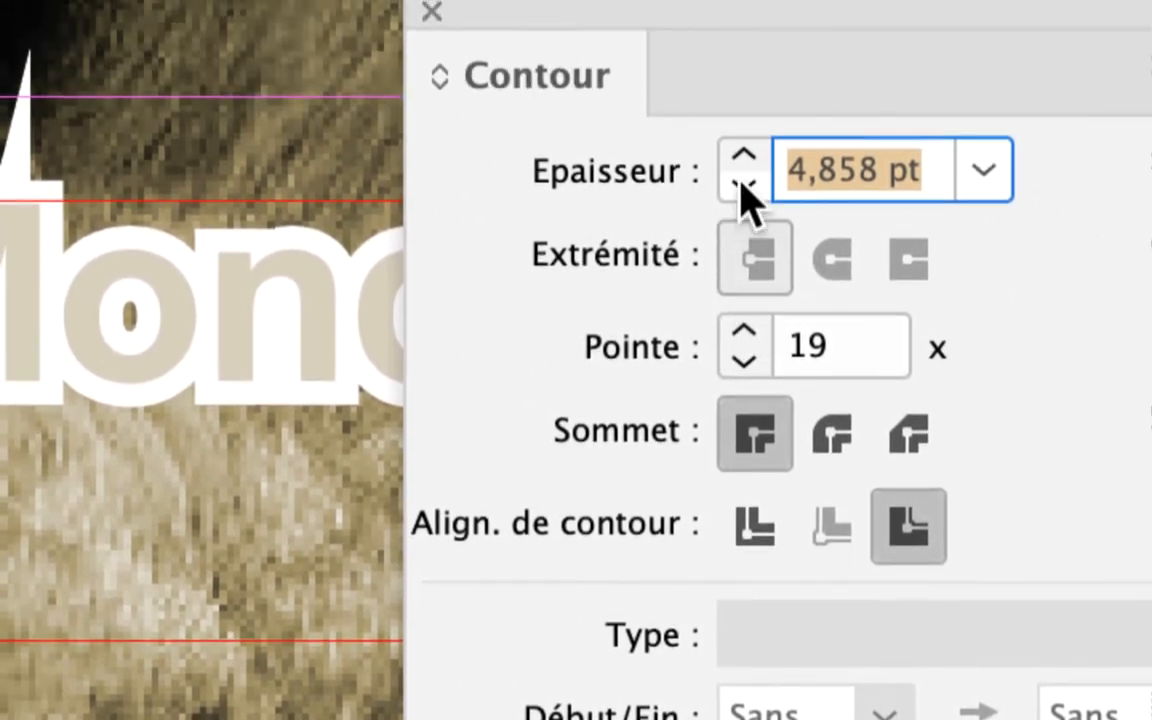
Set the weight of the title's white stroke to 2 pt
click(743, 93)
click(743, 93)
click(743, 93)
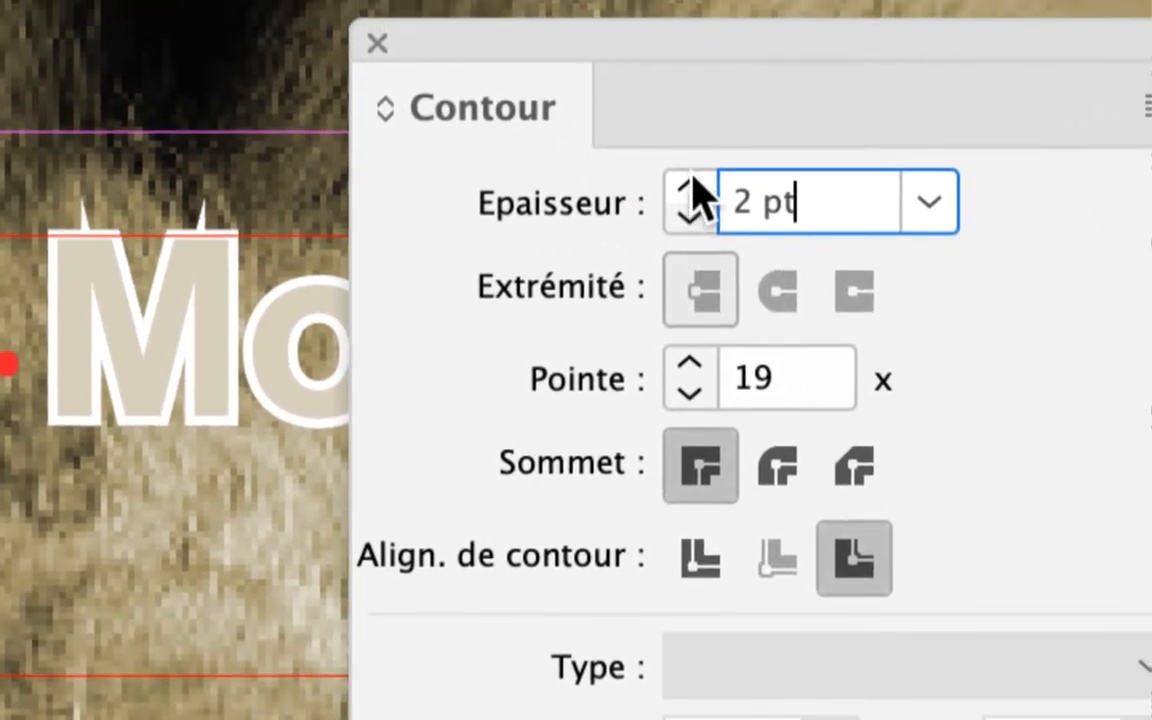
click(734, 172)
click(690, 184)
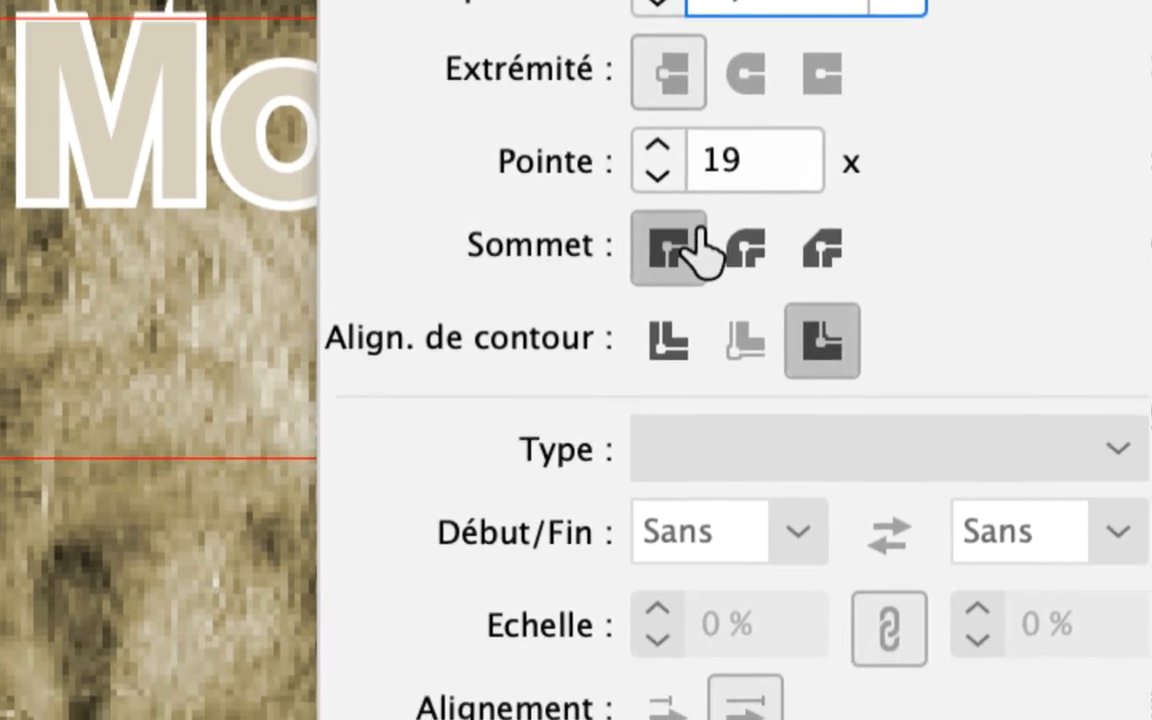
Try rounded corners on the title's stroke, return to mitred corners, and move the Contour options lower beside the title
click(858, 322)
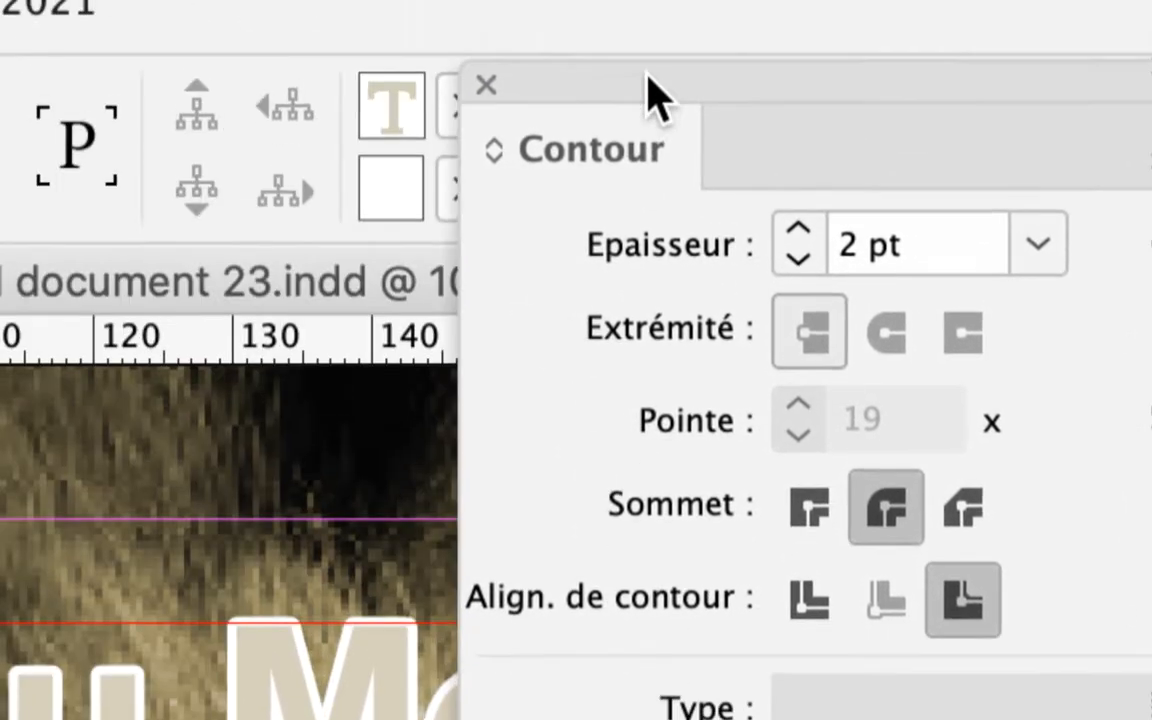
click(810, 507)
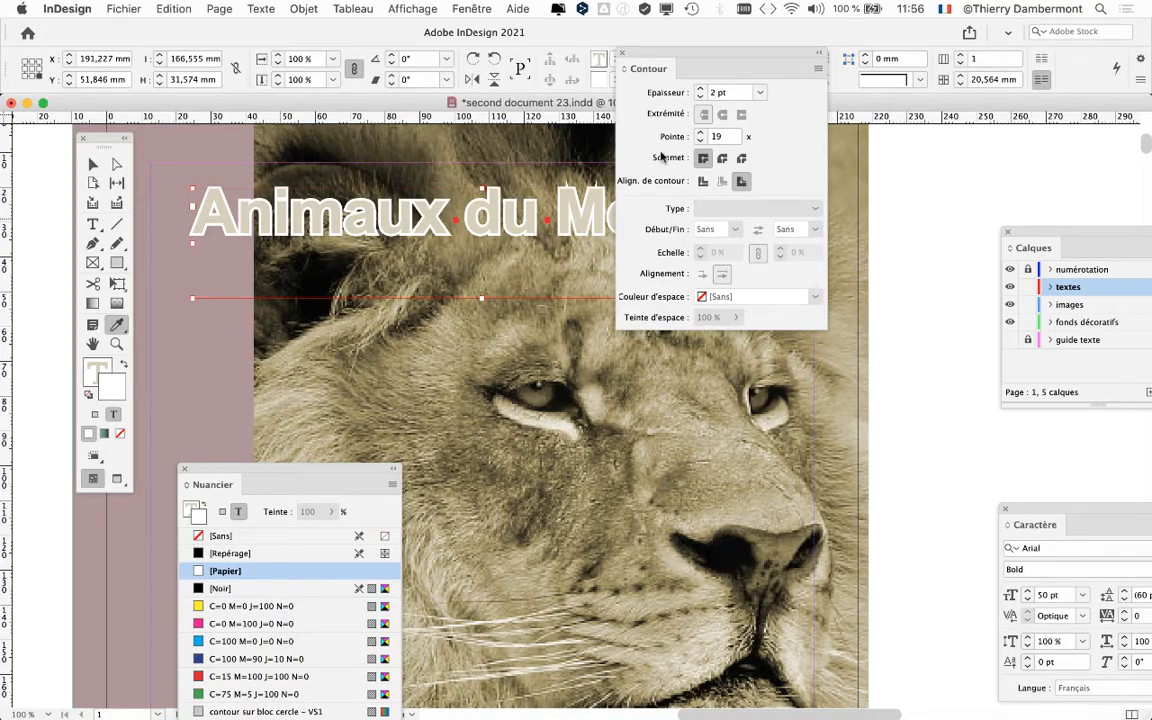
drag(625, 52, 693, 150)
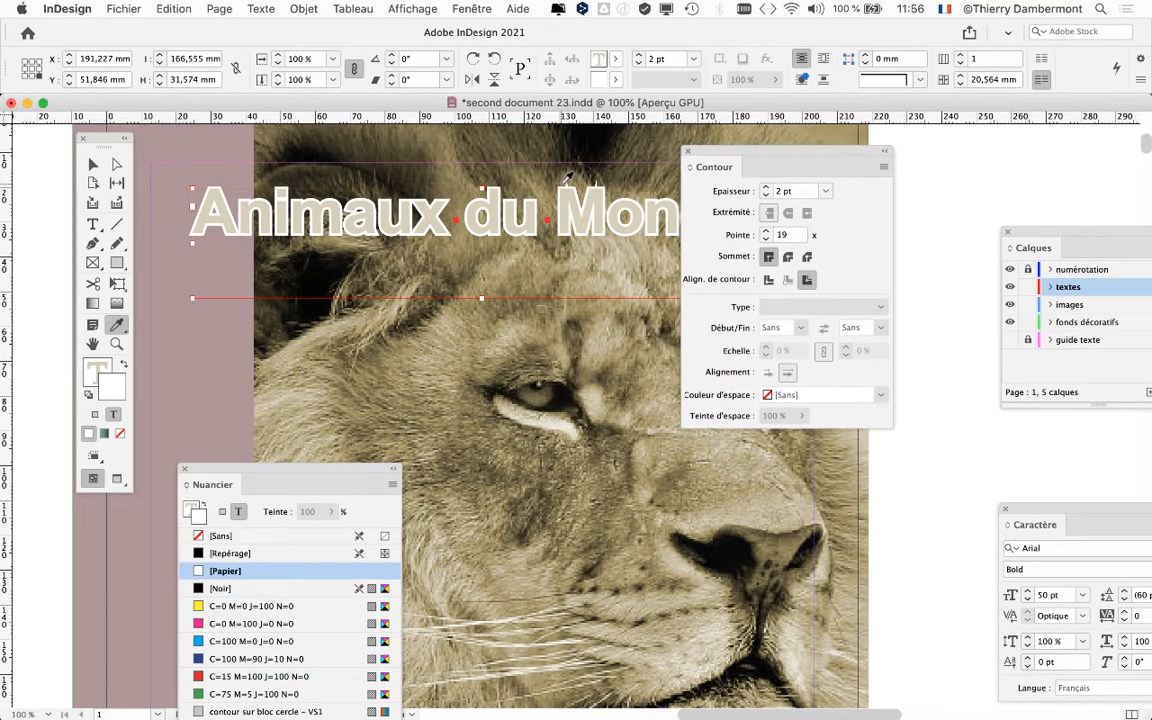
Set the mitre limit (Pointe) of the title's stroke to 1, checking the corners of the M up close
scroll(567, 178, up, 5)
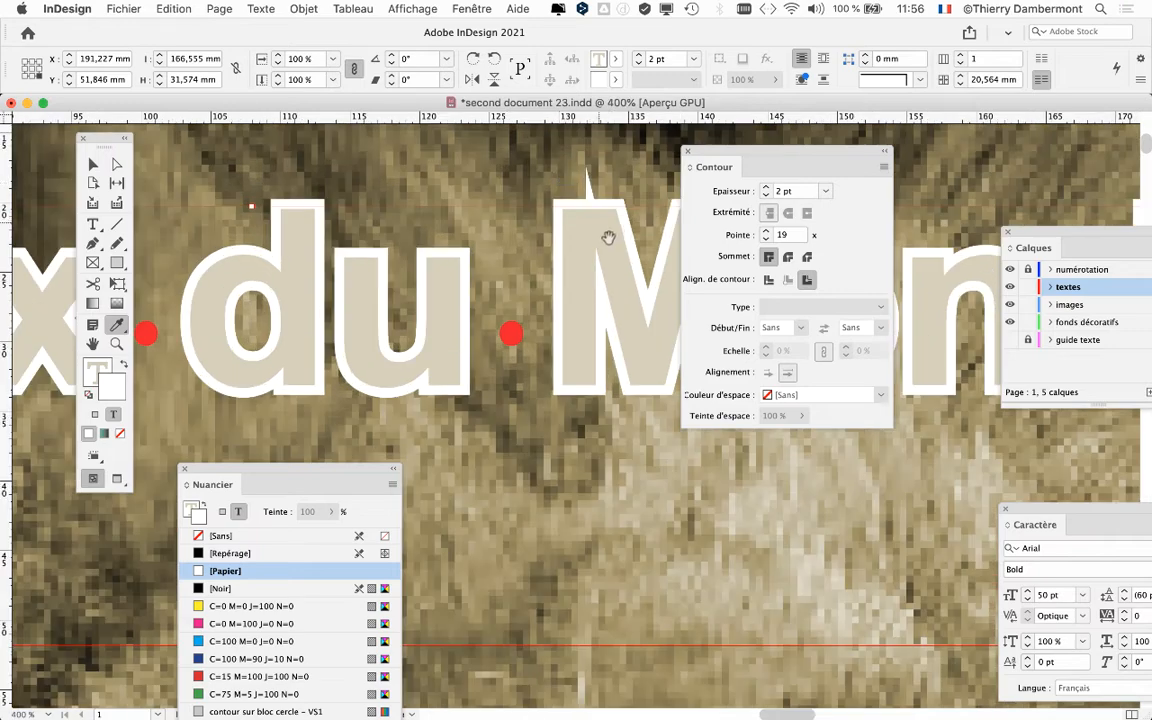
drag(608, 238, 375, 218)
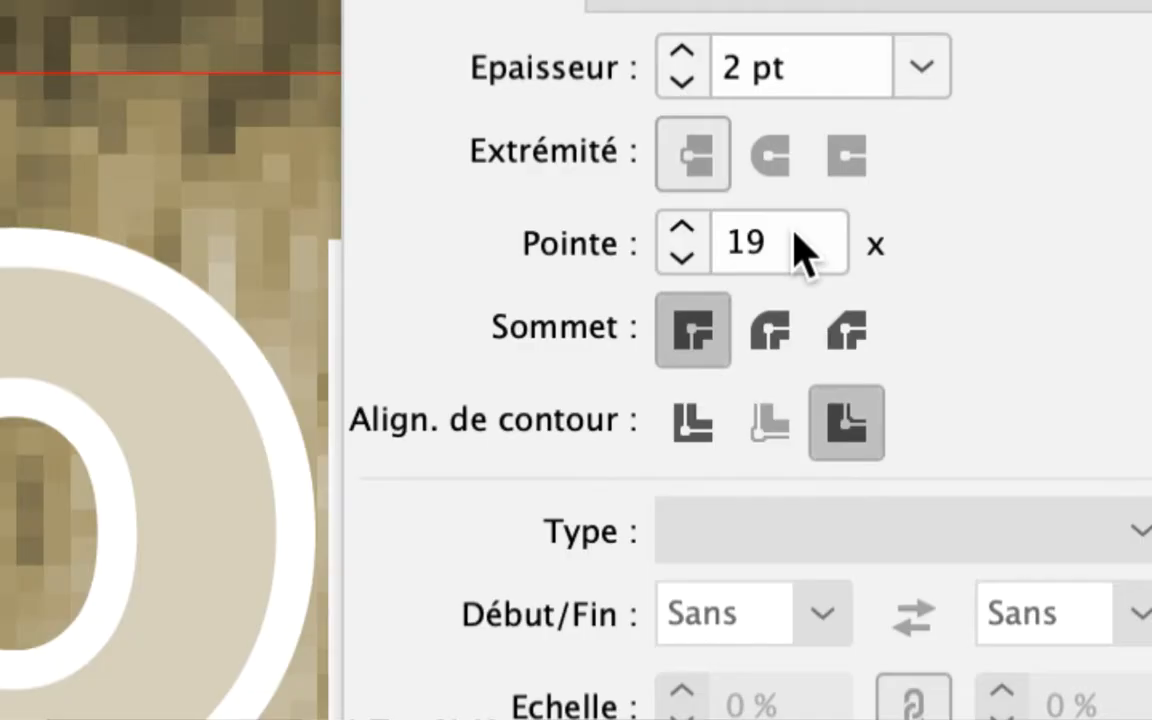
drag(805, 250, 700, 252)
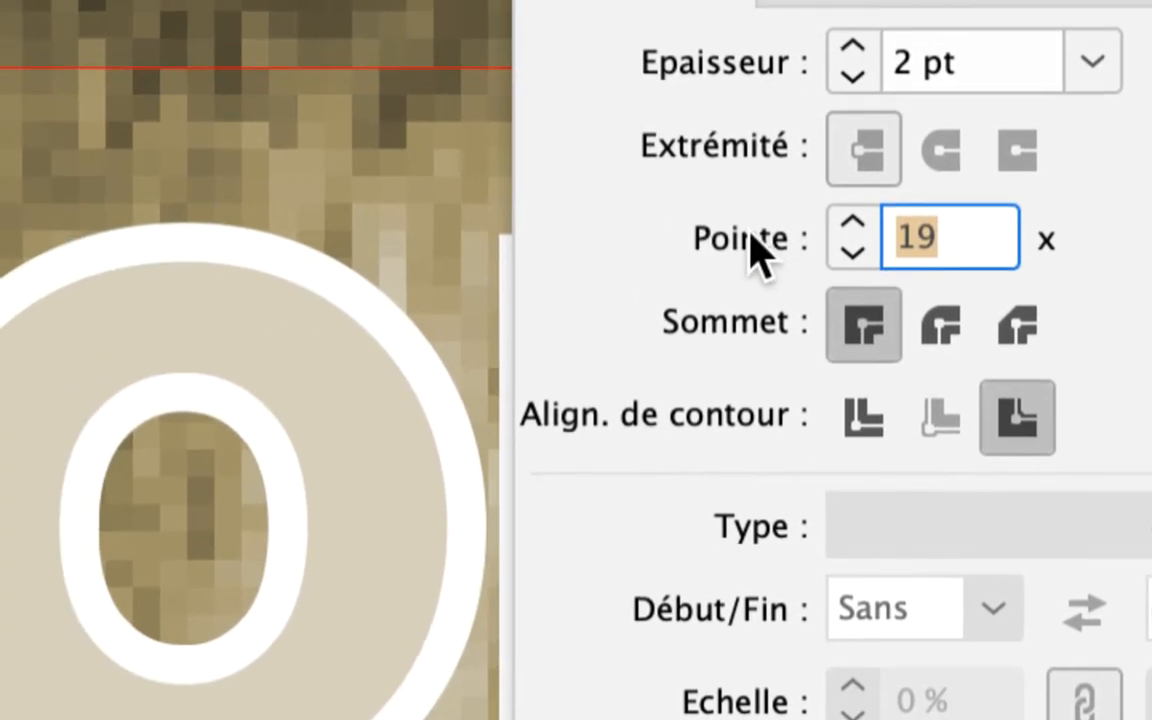
text(1)
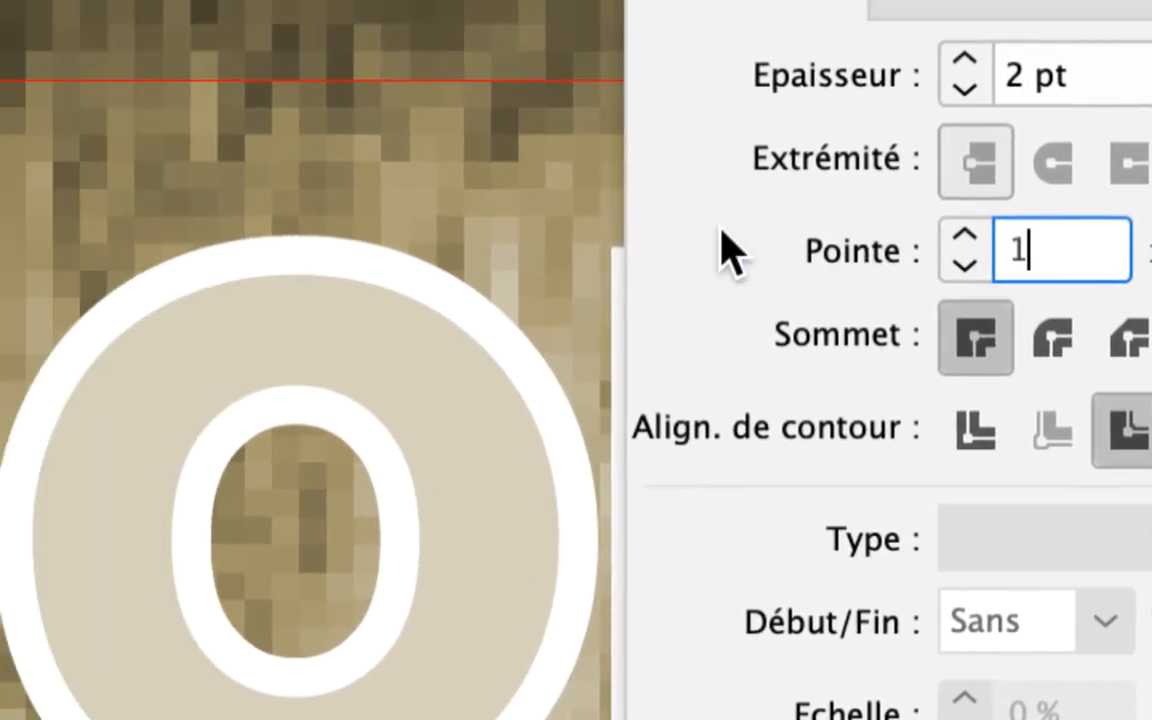
key(Tab)
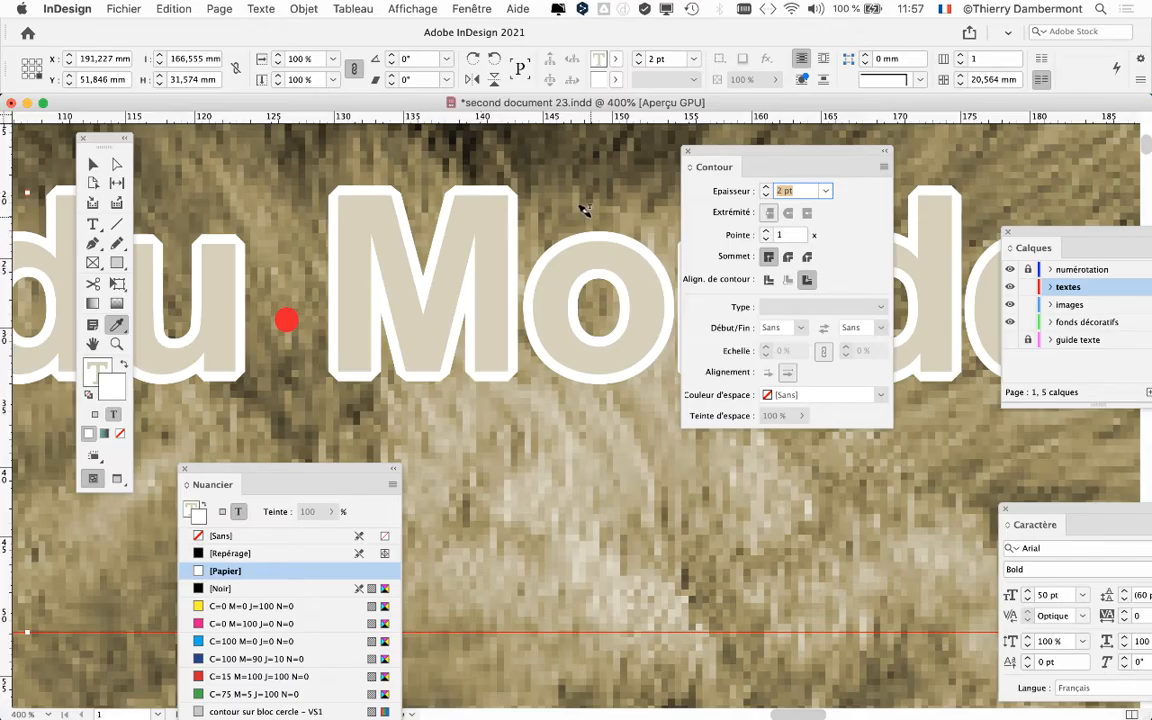
key(Return)
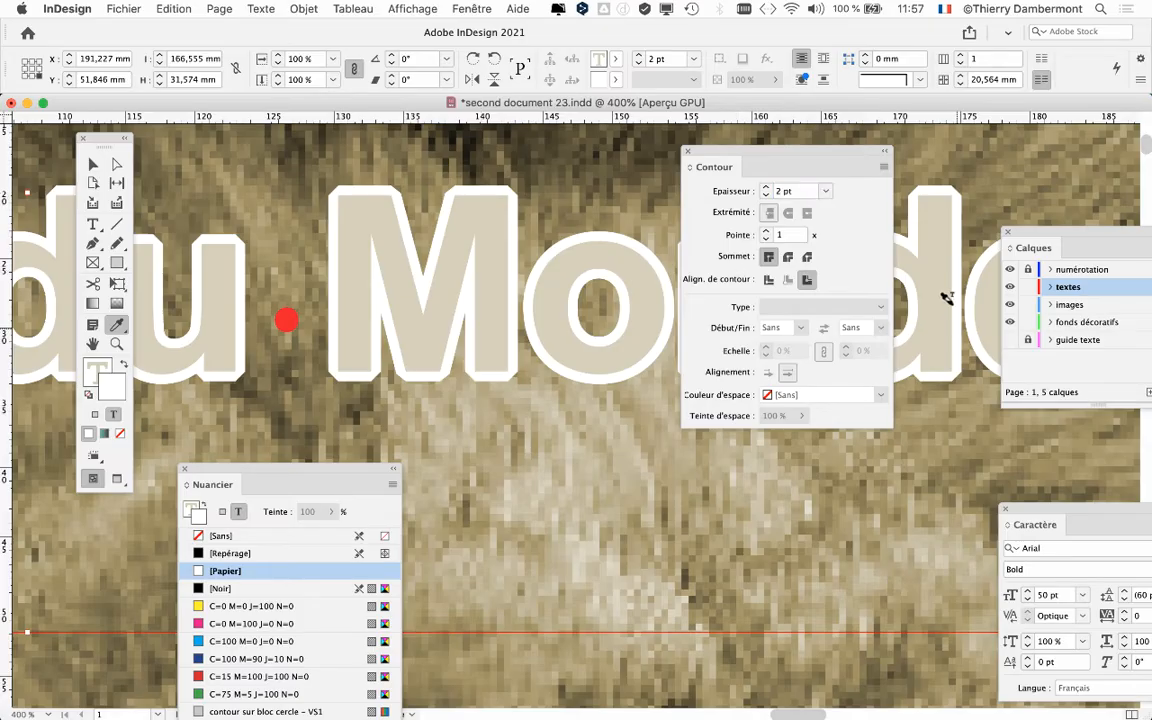
Set the stroke's mitre limit to 2, and try centred stroke alignment before returning it to outside alignment
click(768, 231)
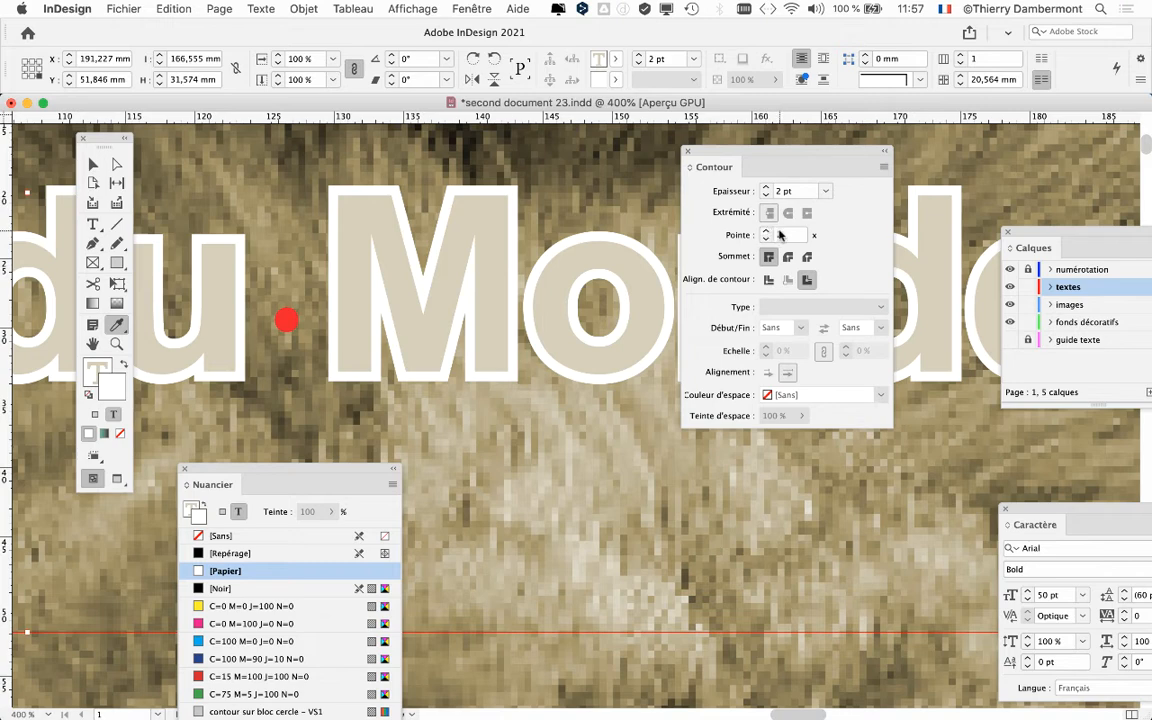
click(766, 239)
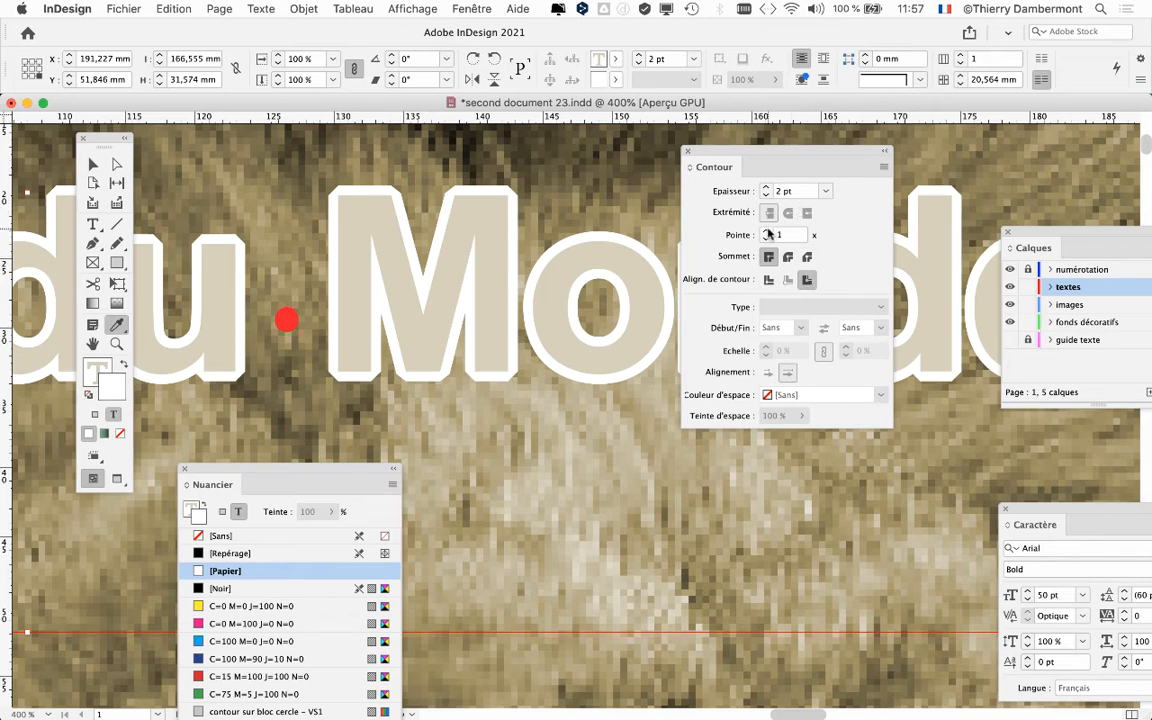
click(766, 230)
click(768, 280)
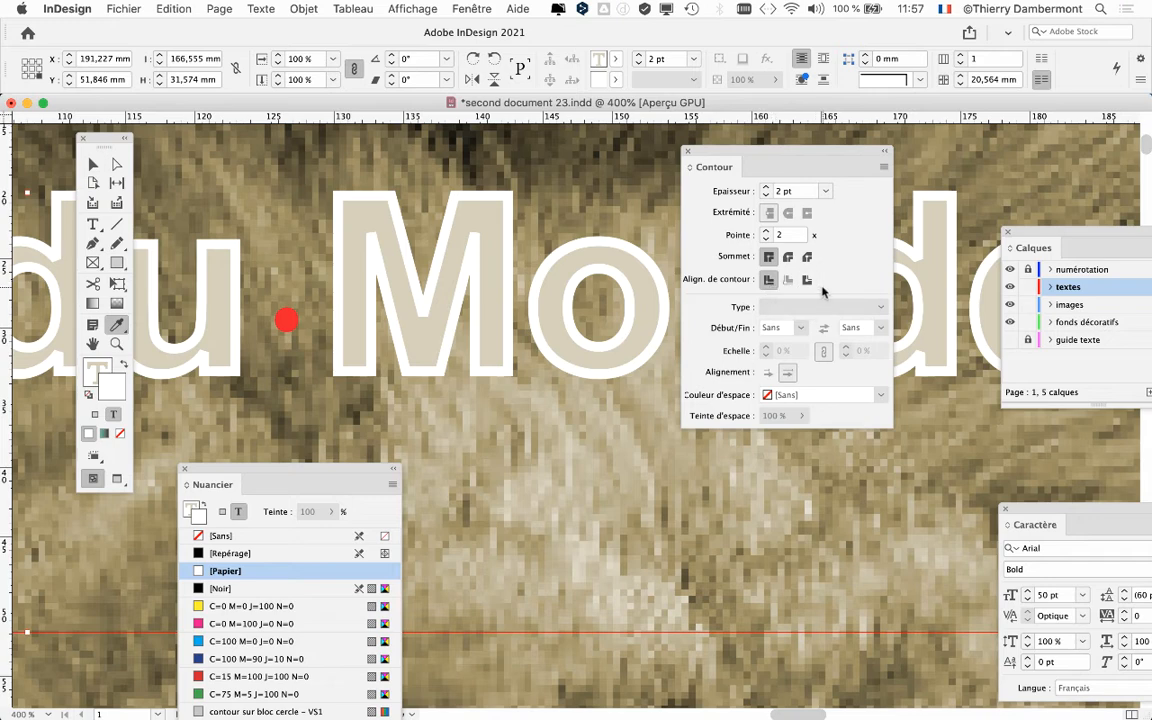
click(807, 281)
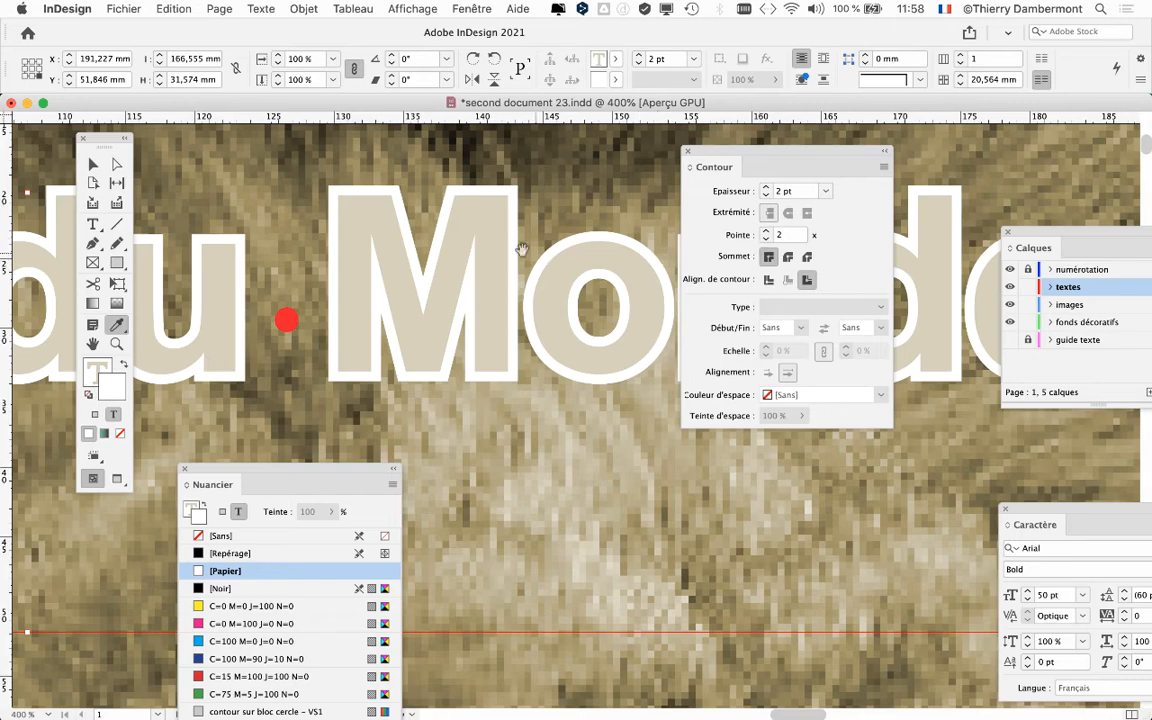
Try a mitre limit of 1 again on the letters of "Monde" and return it to 2
drag(520, 248, 621, 290)
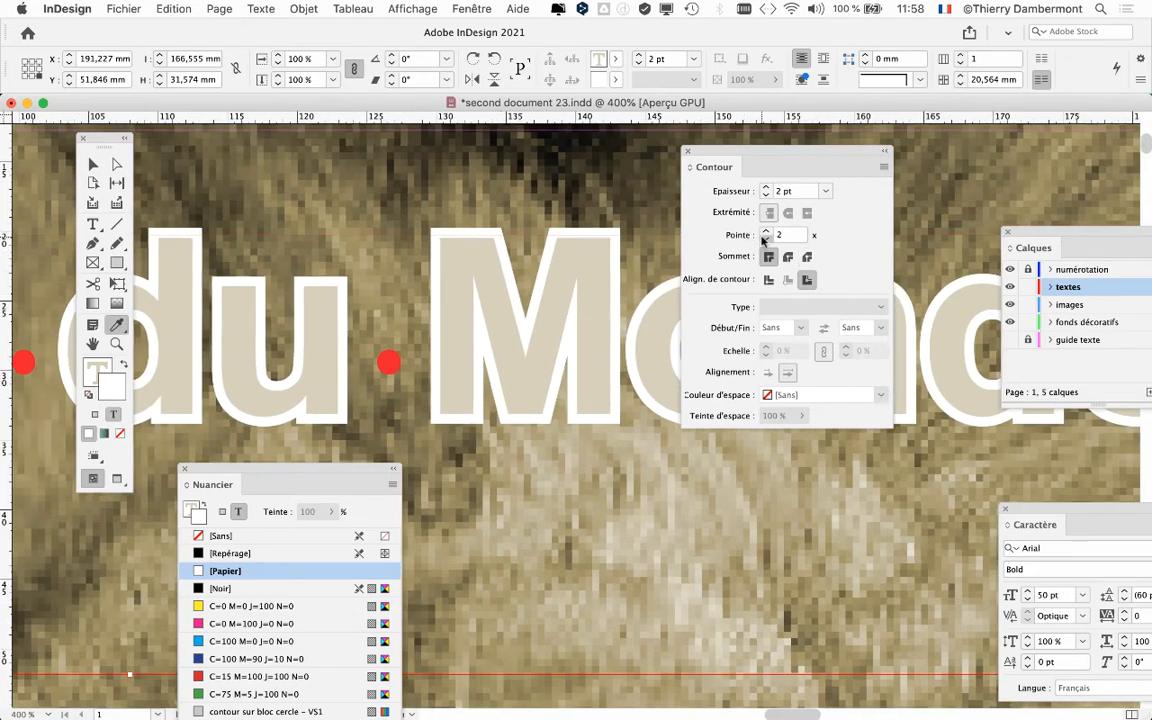
click(764, 239)
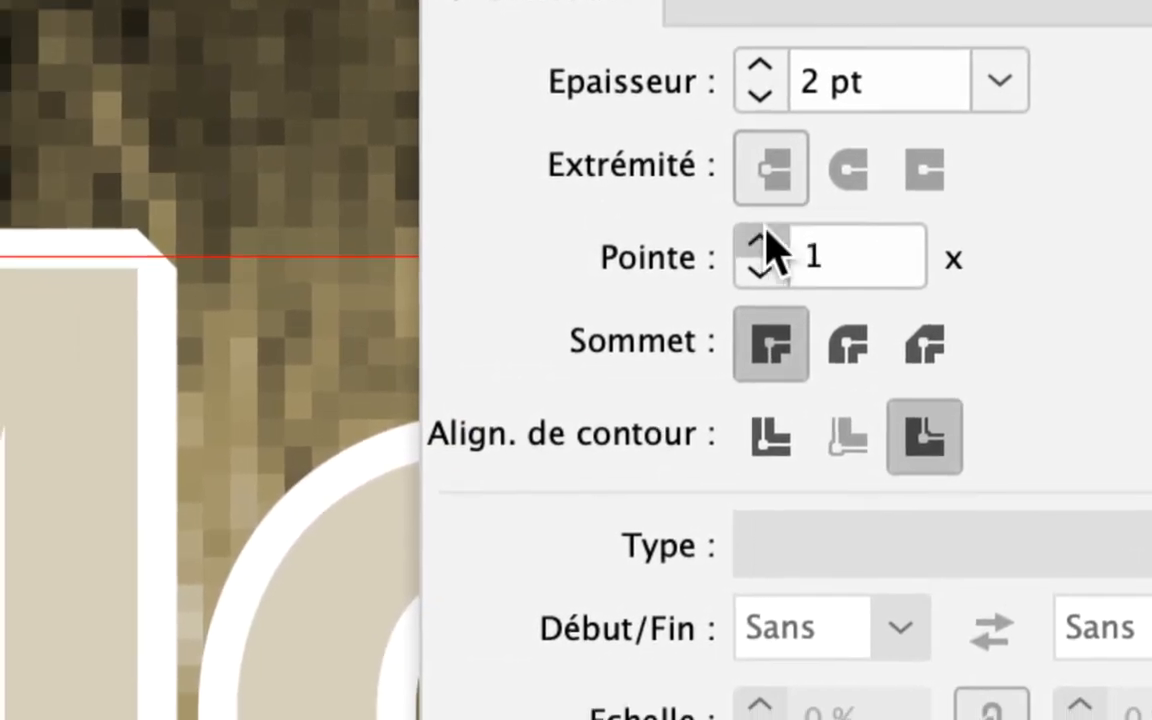
click(764, 232)
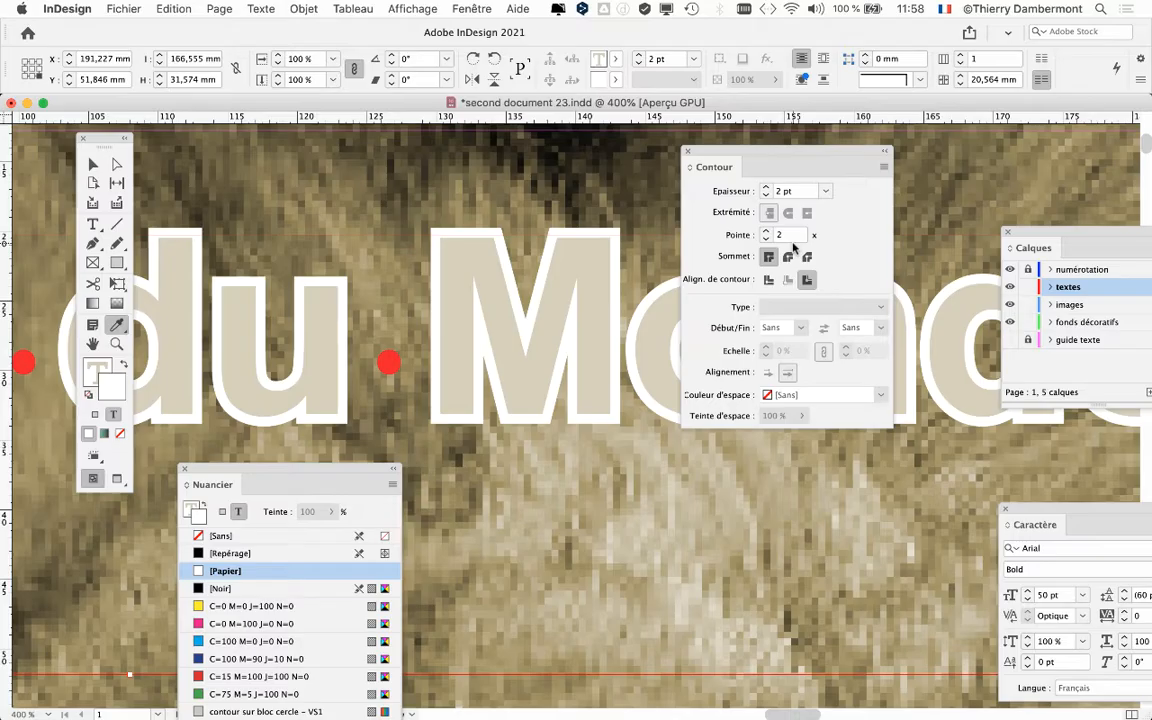
View the whole title at 100% with the Contour options clear of it, and try a stroke weight of 0 pt
drag(716, 153, 974, 133)
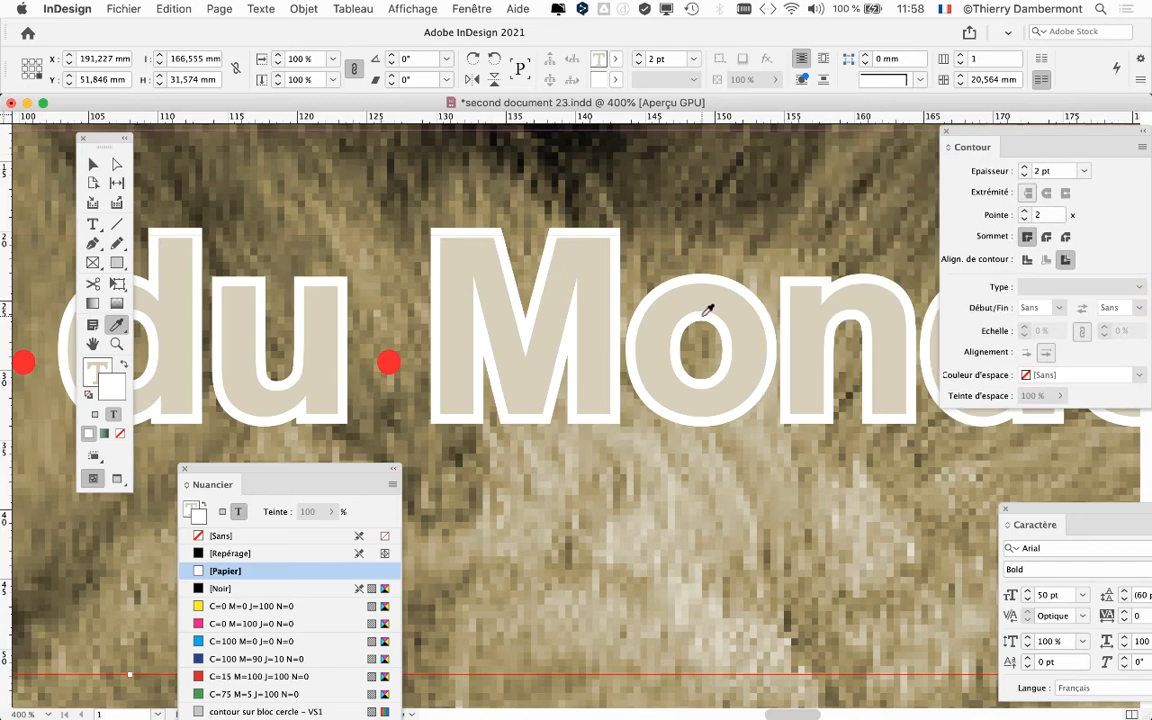
scroll(707, 328, down, 2)
scroll(713, 324, down, 2)
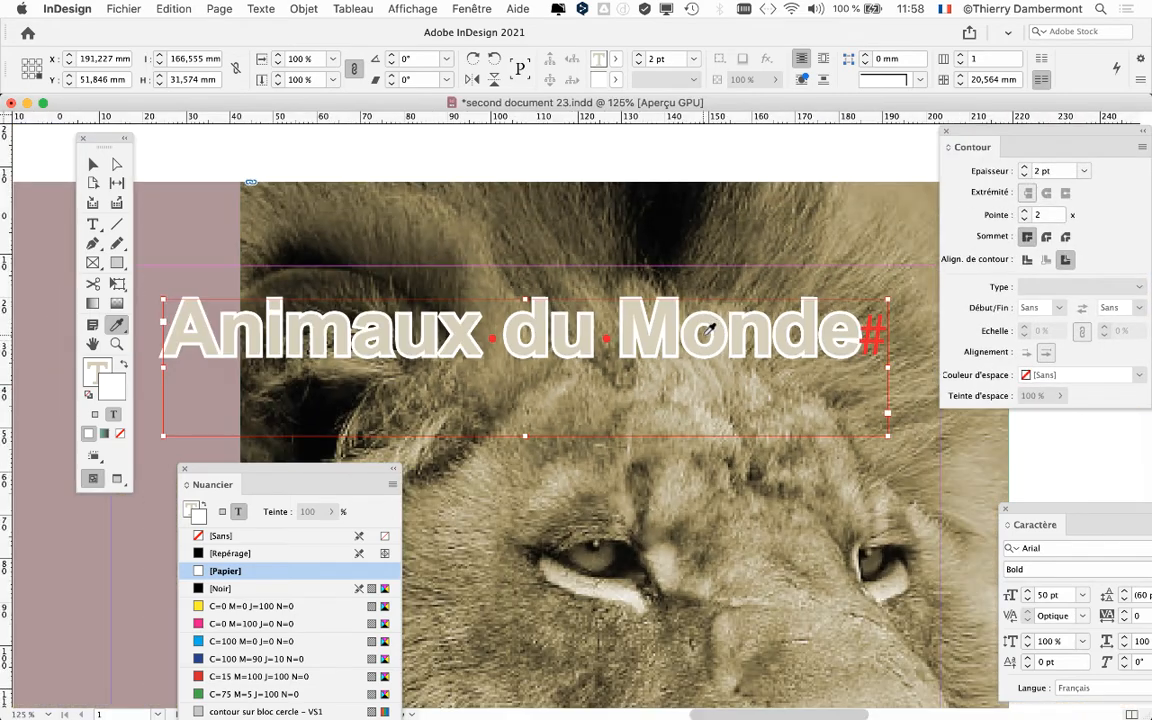
scroll(709, 327, down, 1)
double_click(1028, 175)
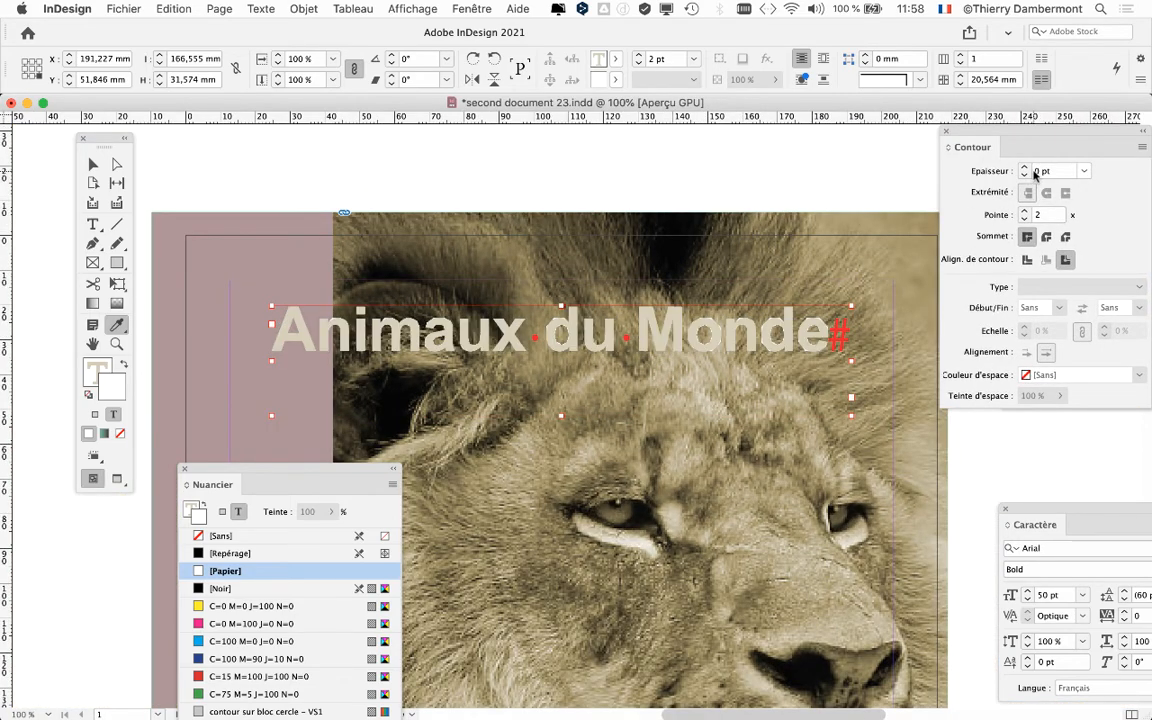
drag(998, 130, 895, 193)
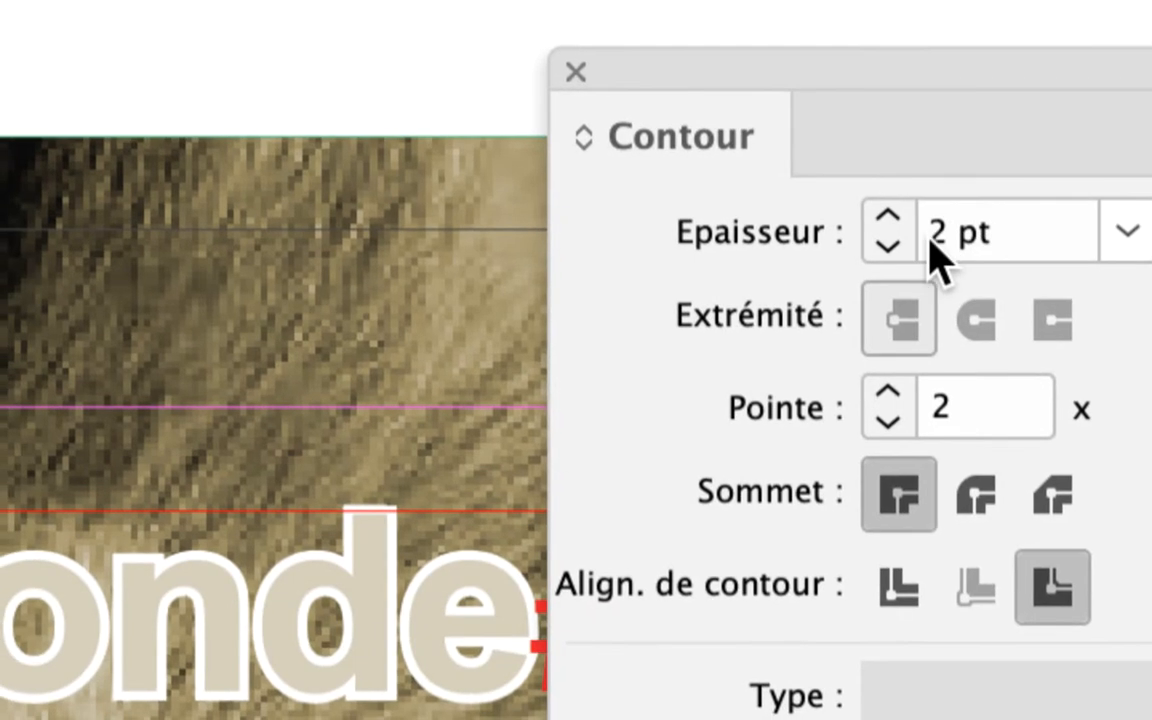
Set the weight of the title's stroke to 1,4 pt
click(933, 240)
double_click(933, 240)
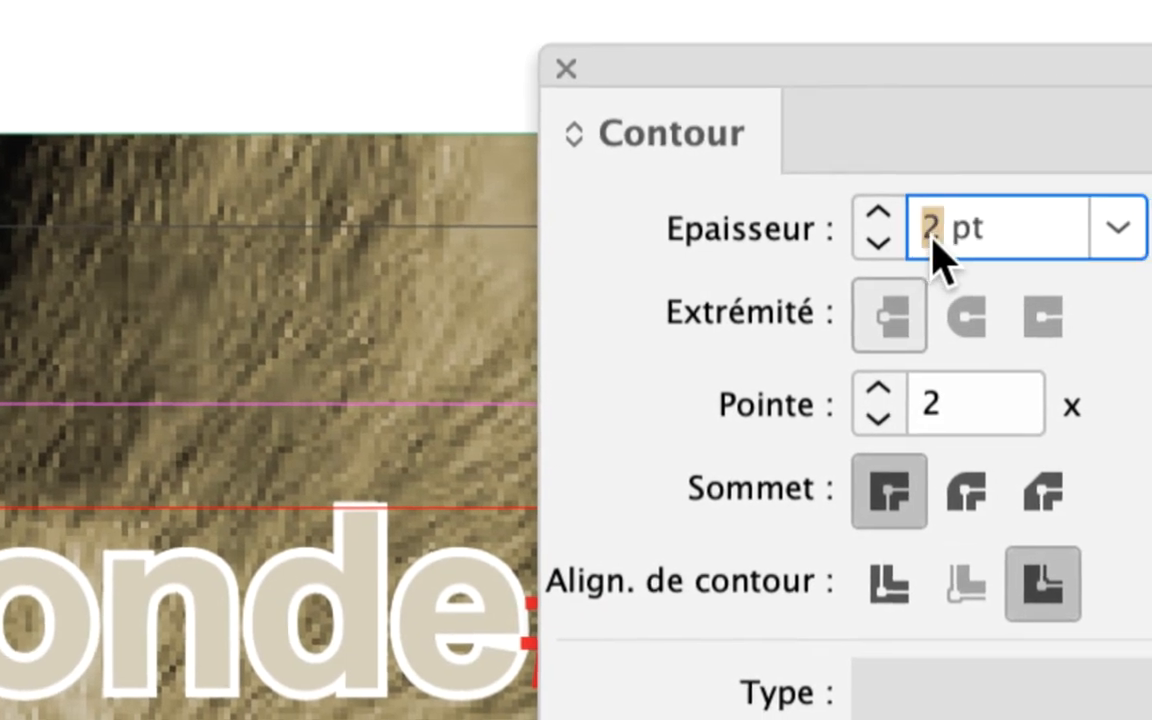
text(1,4)
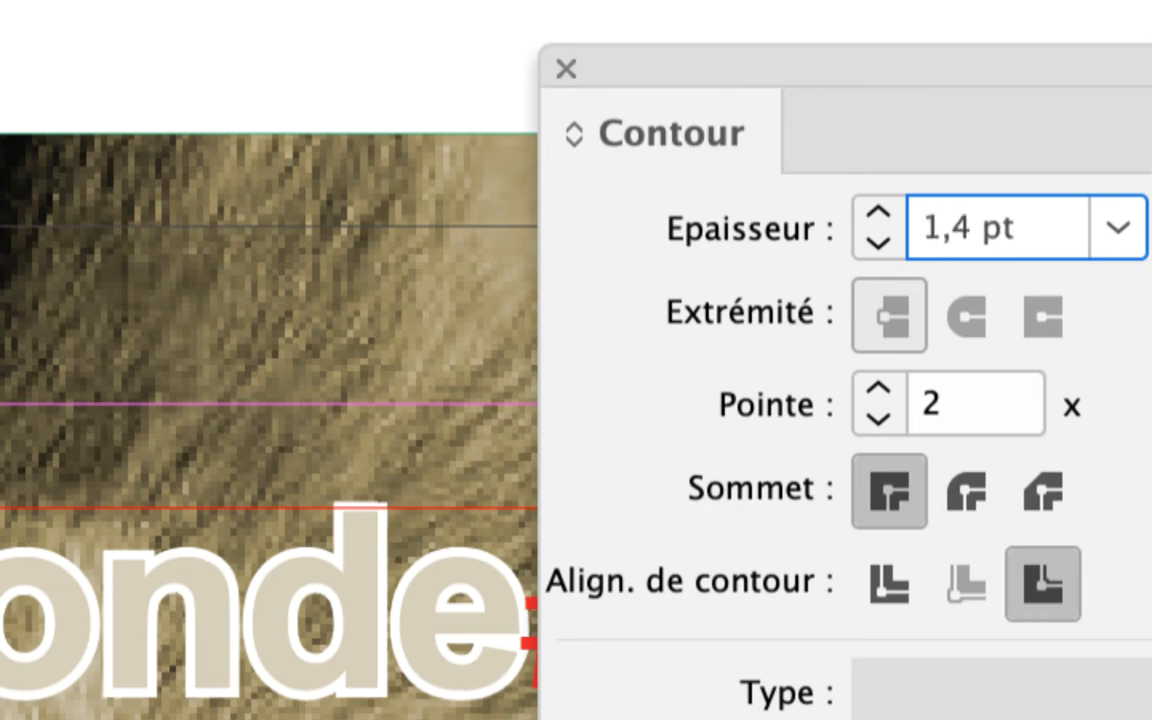
key(Tab)
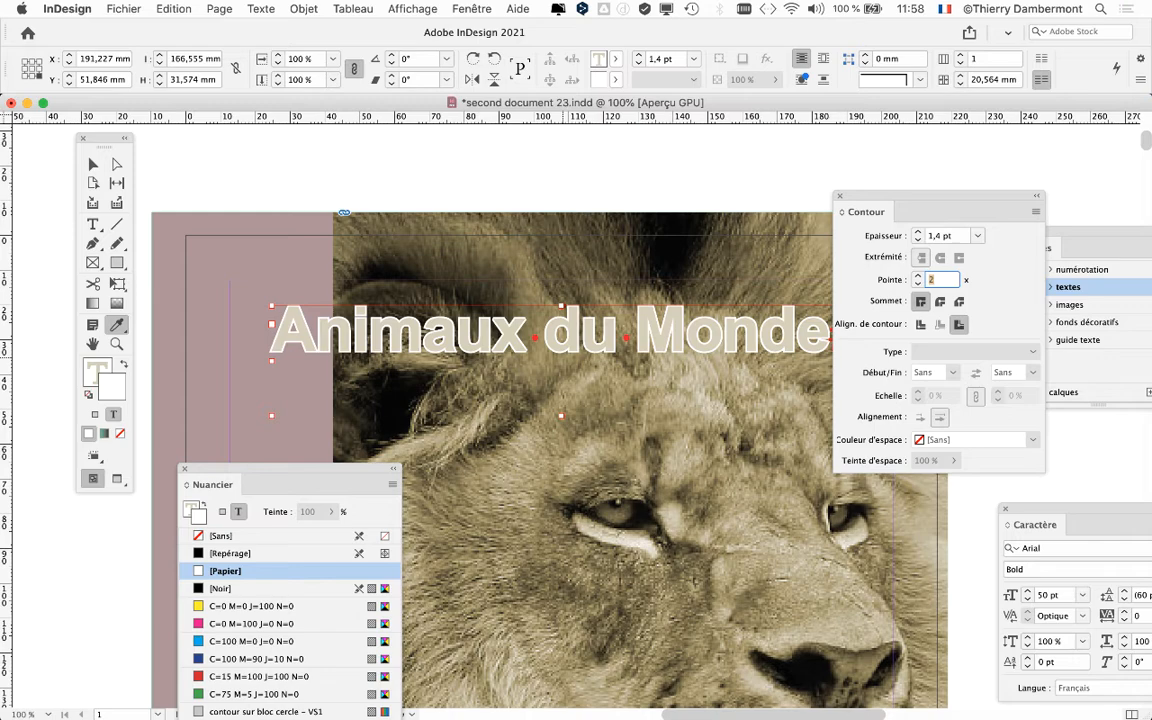
Examine the edges of the title's letters at higher magnification, leaving the mitre limit at 2, and activate the Selection tool
key(BackSpace)
key(super+equal)
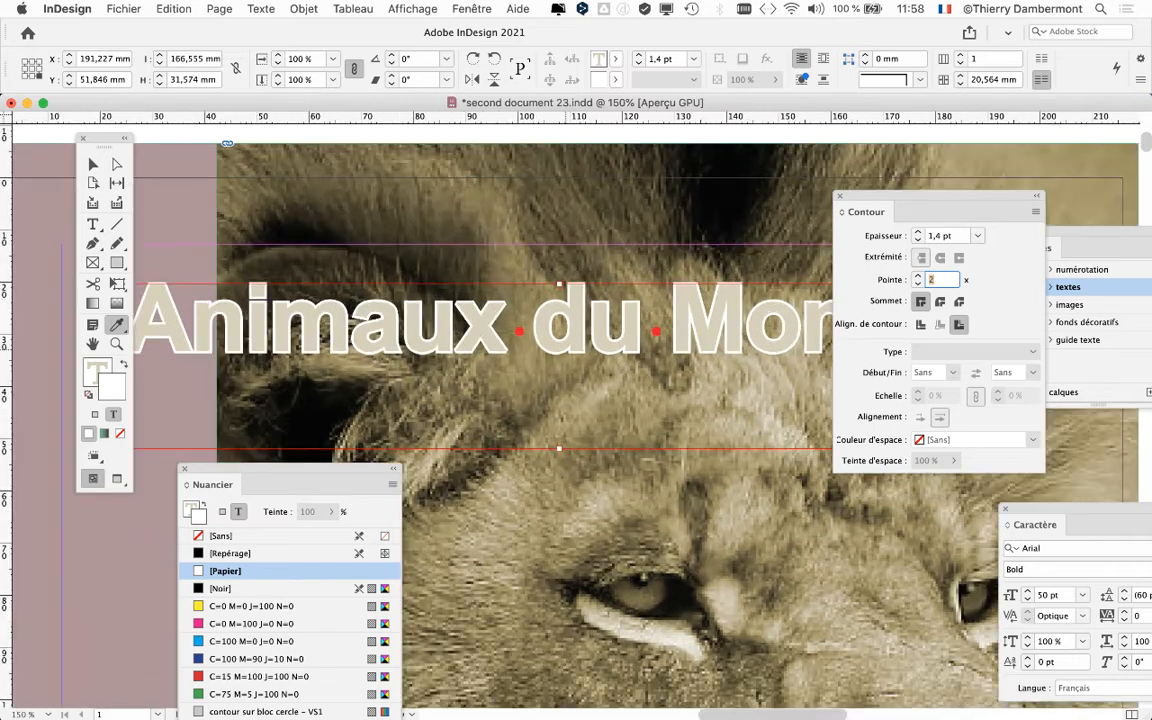
click(606, 386)
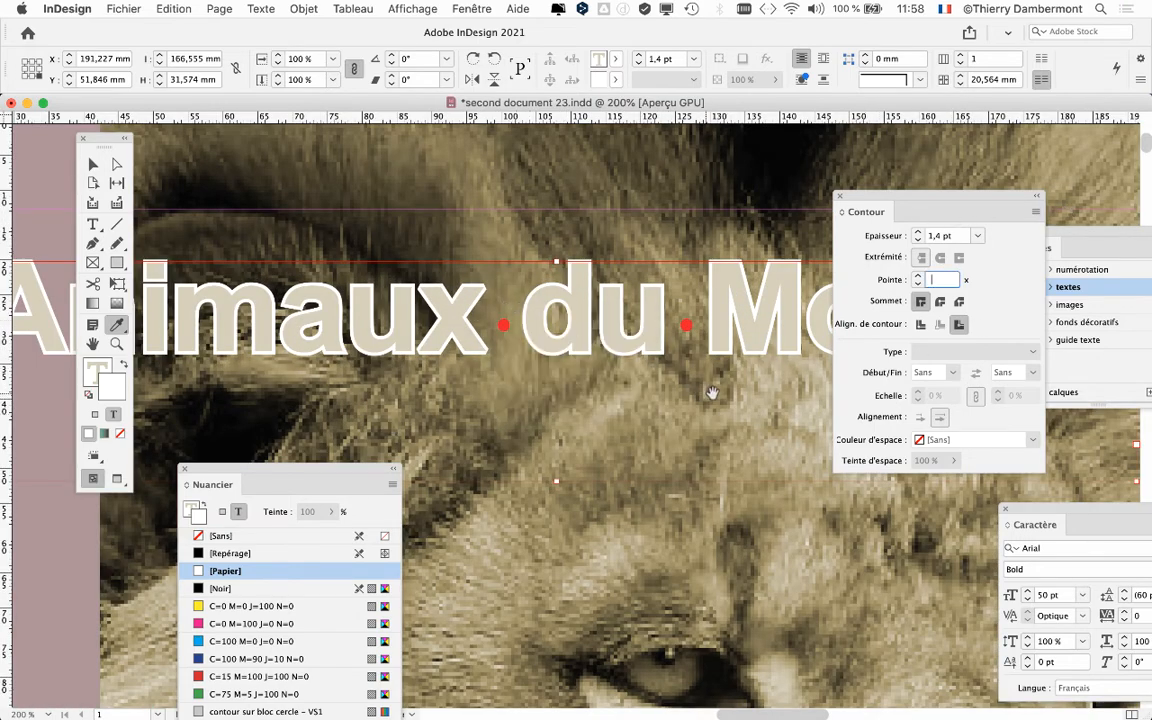
key(BackSpace)
key(Return)
click(606, 387)
click(94, 166)
scroll(653, 431, down, 2)
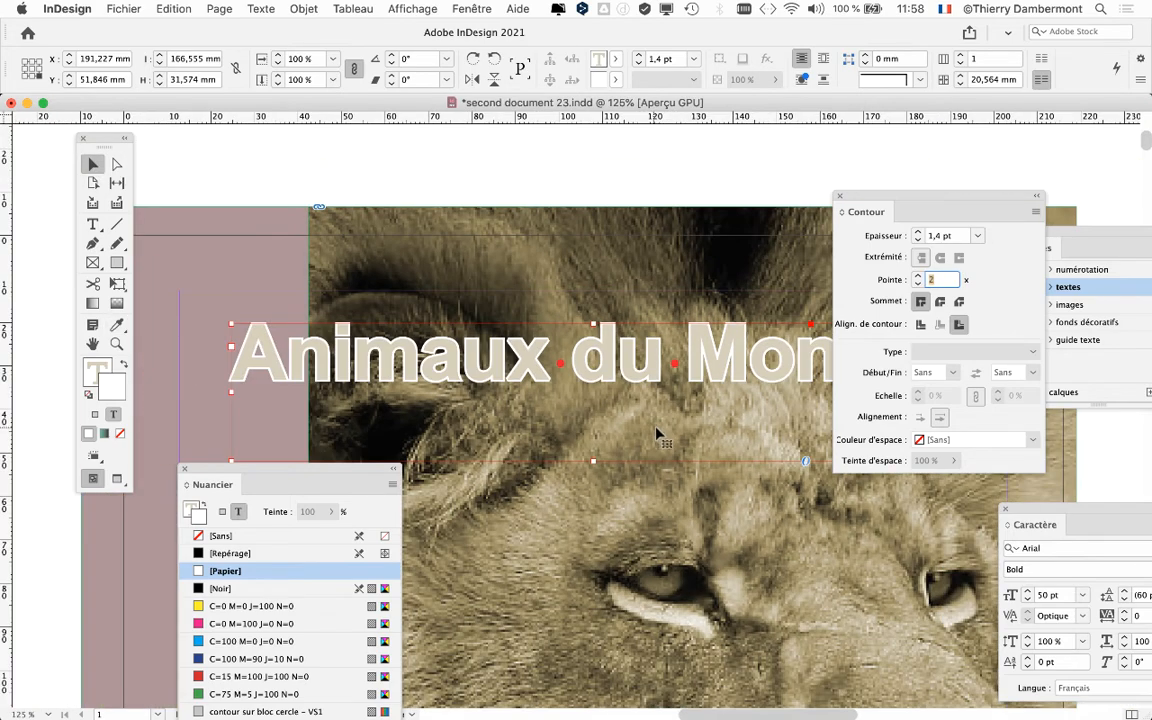
Close the Contour options and view the cover at 50%
click(610, 387)
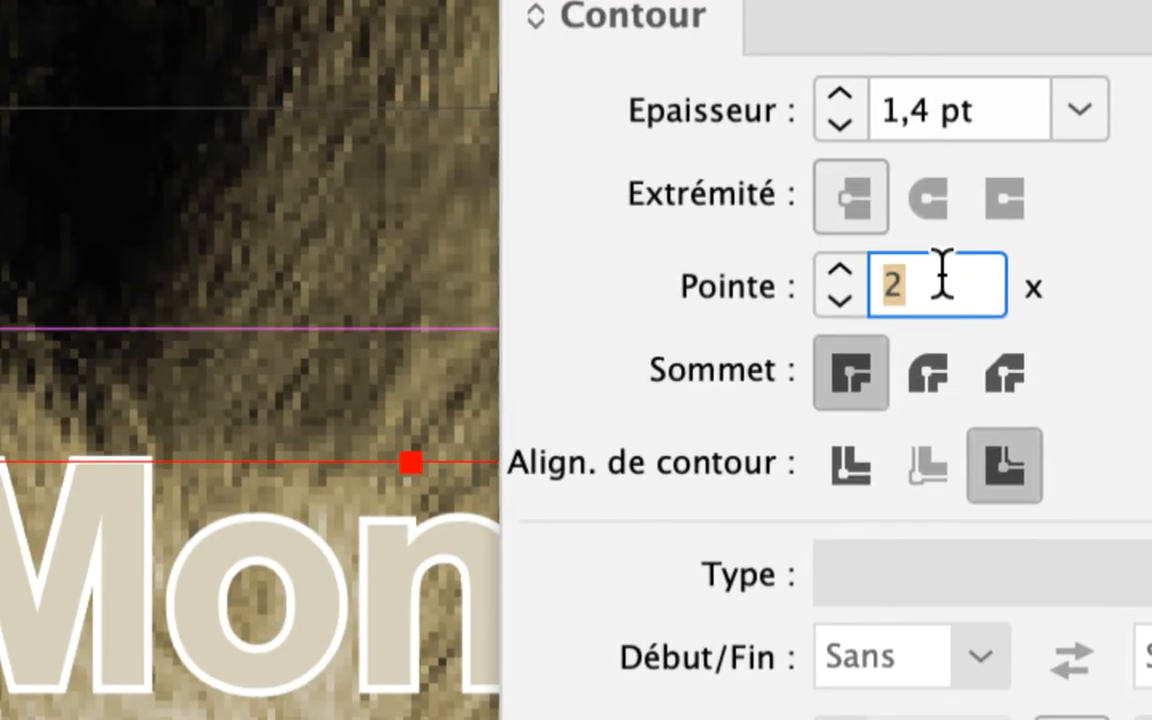
key(Tab)
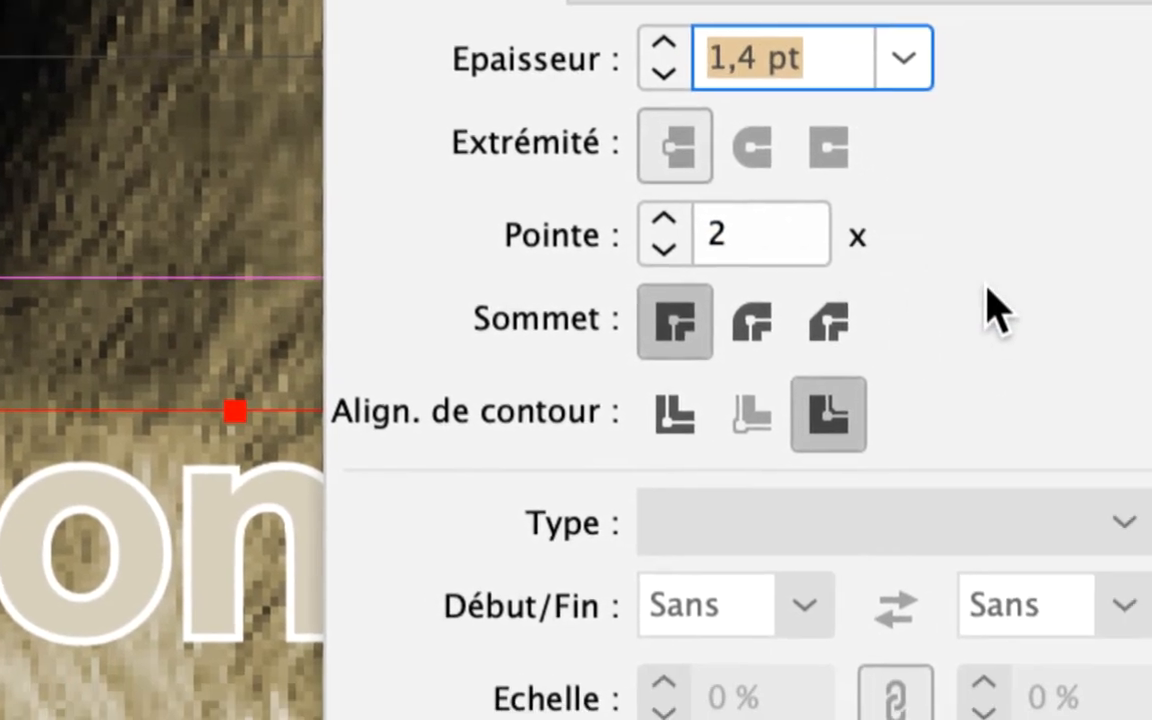
key(Tab)
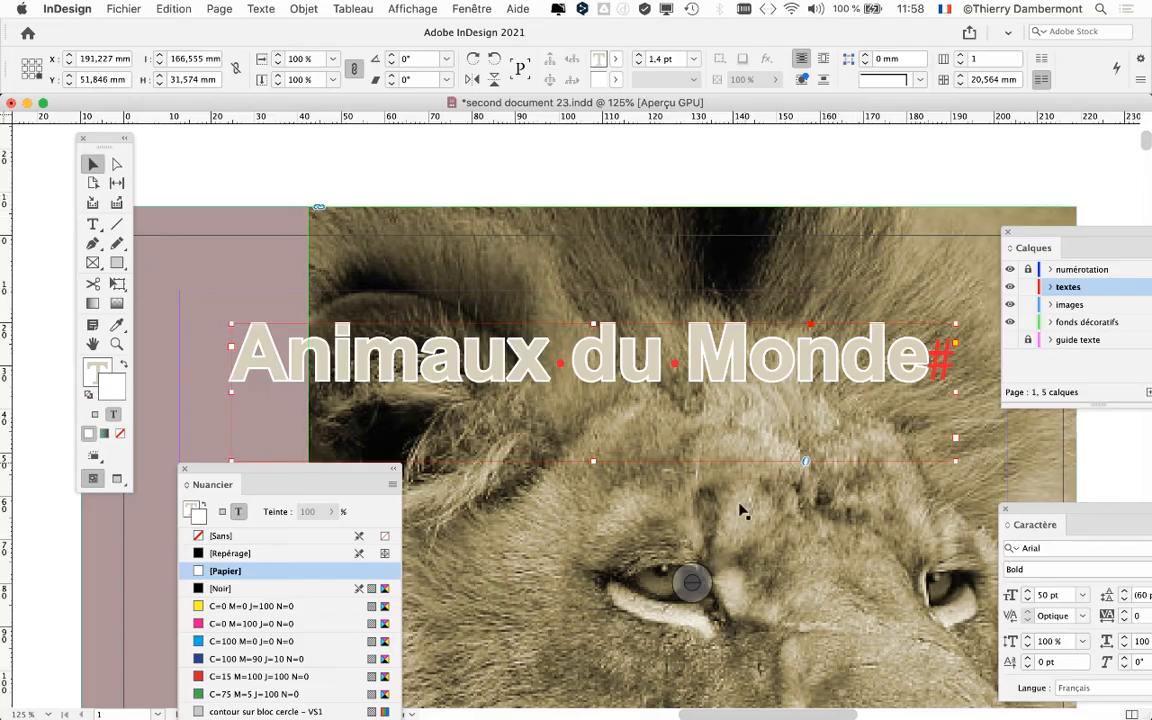
drag(719, 520, 639, 334)
scroll(639, 334, down, 4)
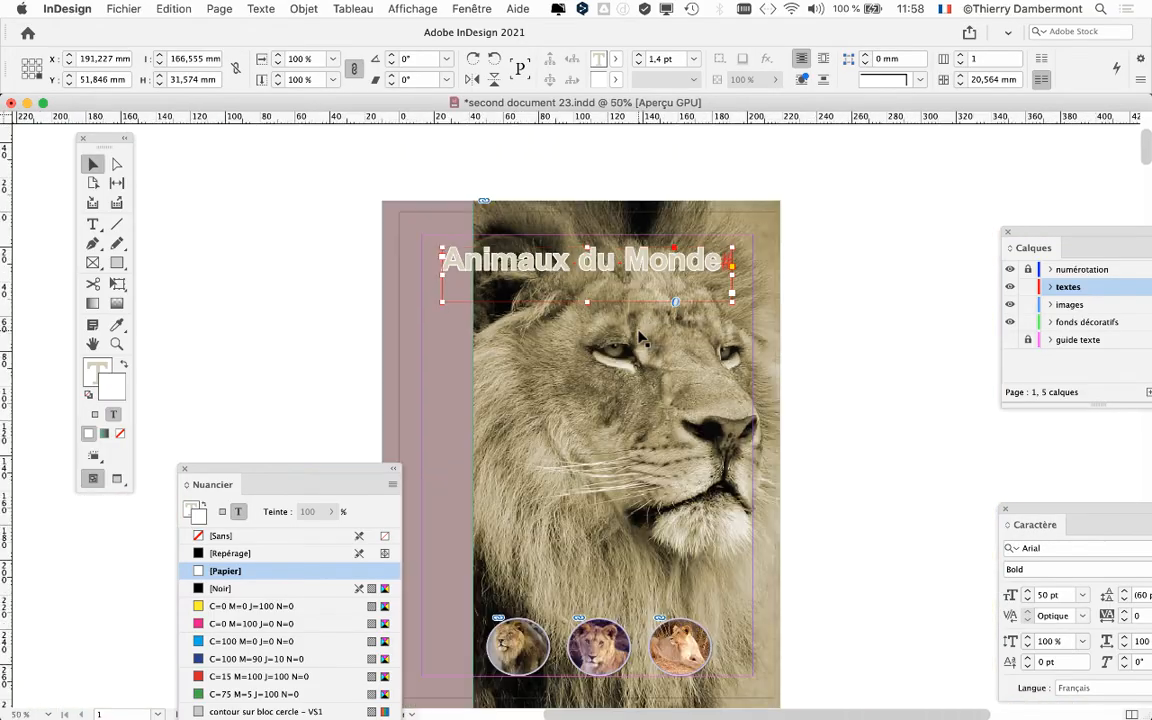
Move the tool palette closer to the page, select the title's text frame and view it at 100%
drag(98, 140, 223, 155)
click(563, 408)
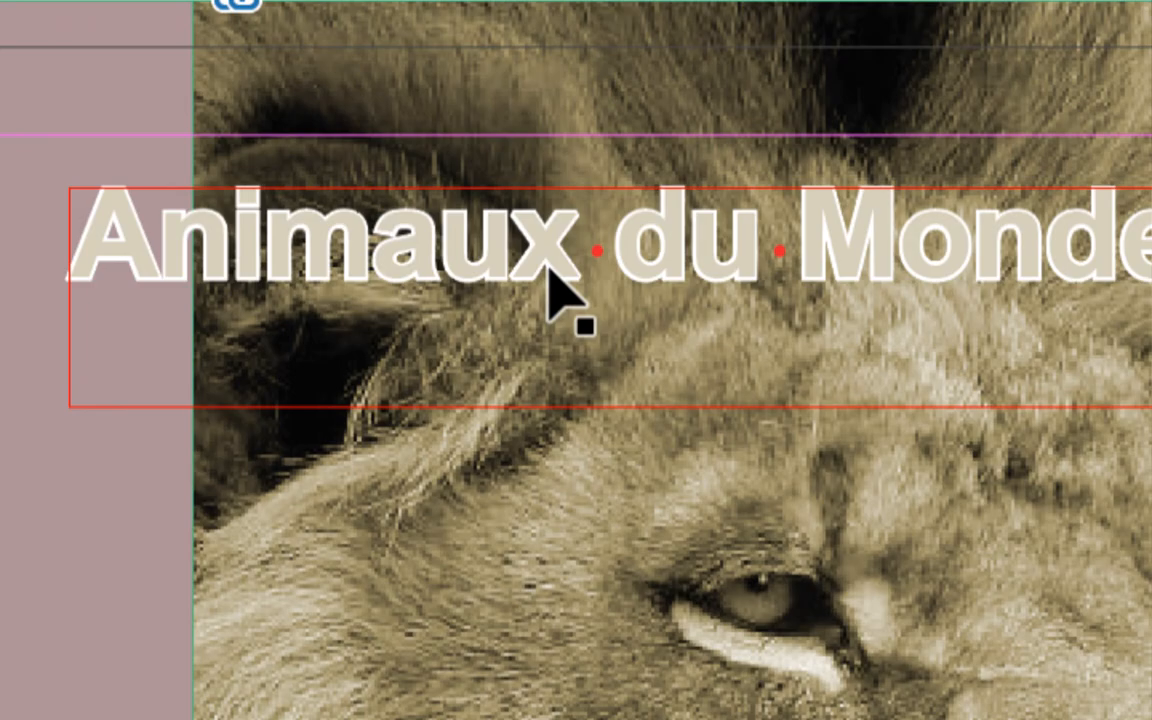
click(1128, 476)
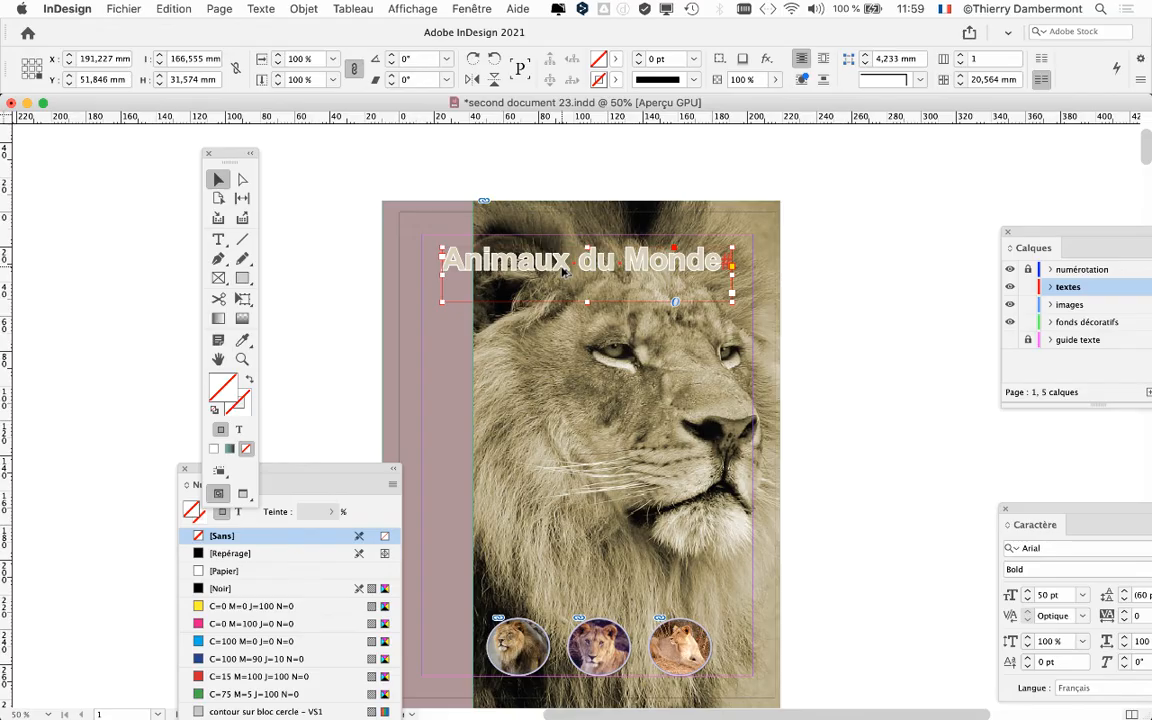
key(super+1)
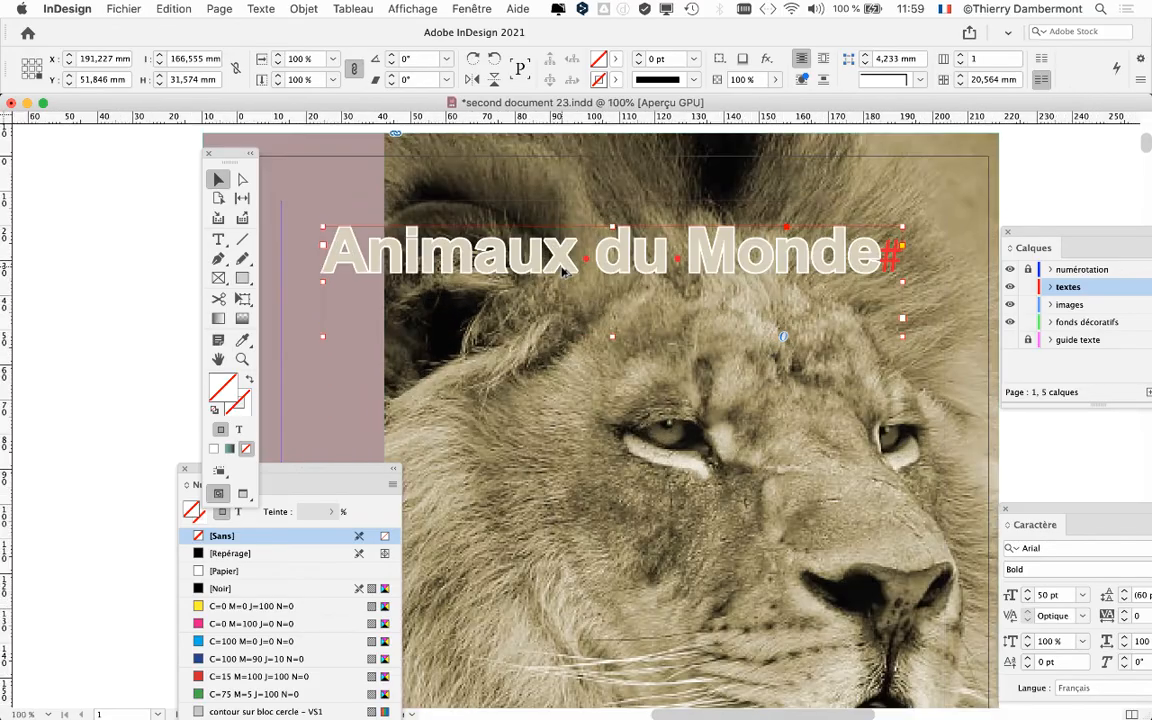
Target the title's text fill and recolour it with a dark brown sampled from the lion's face using the Eyedropper
key(super+equal)
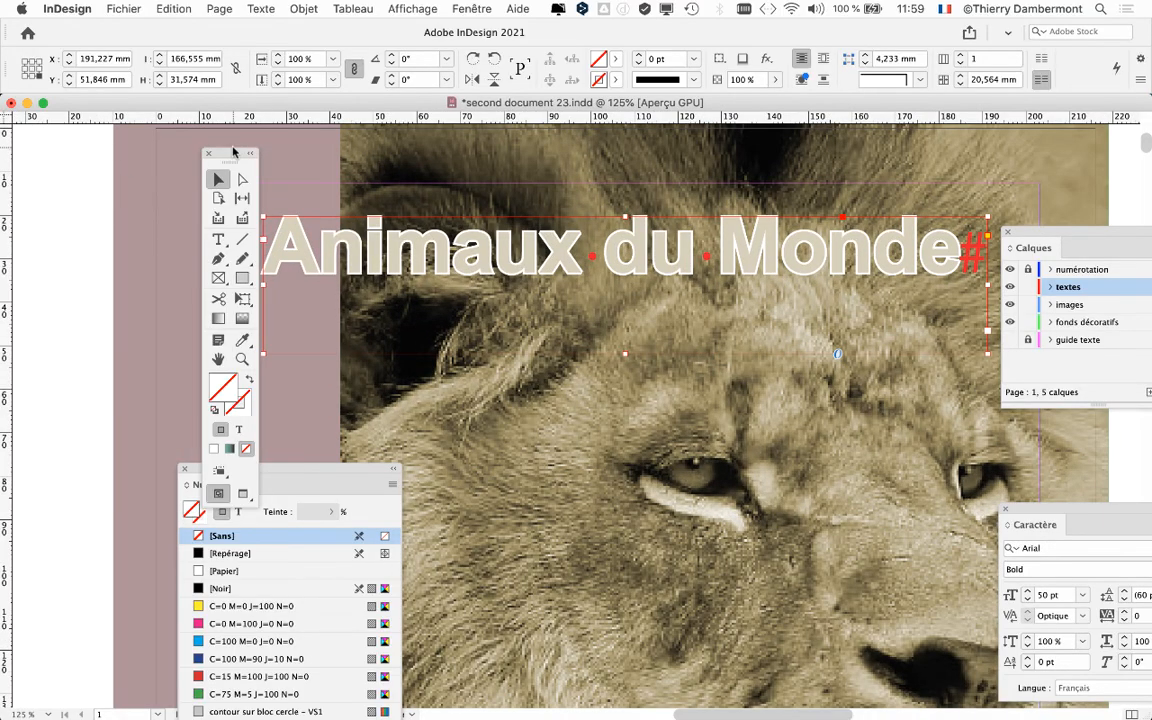
drag(233, 151, 78, 146)
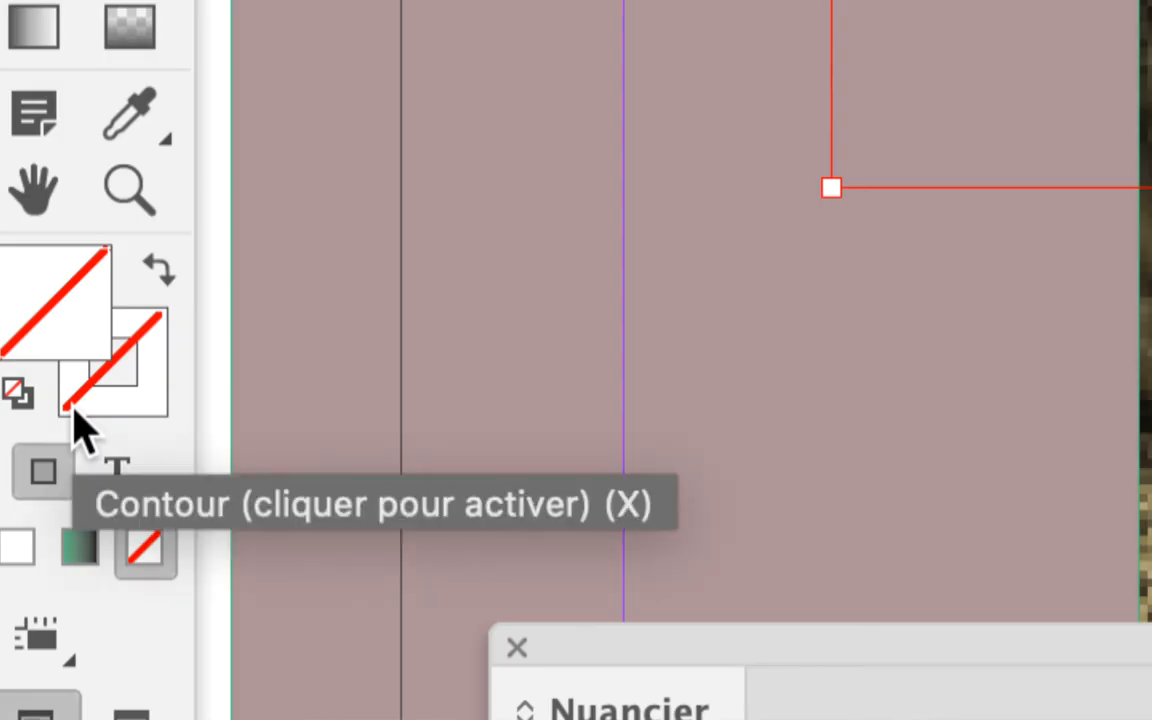
click(84, 425)
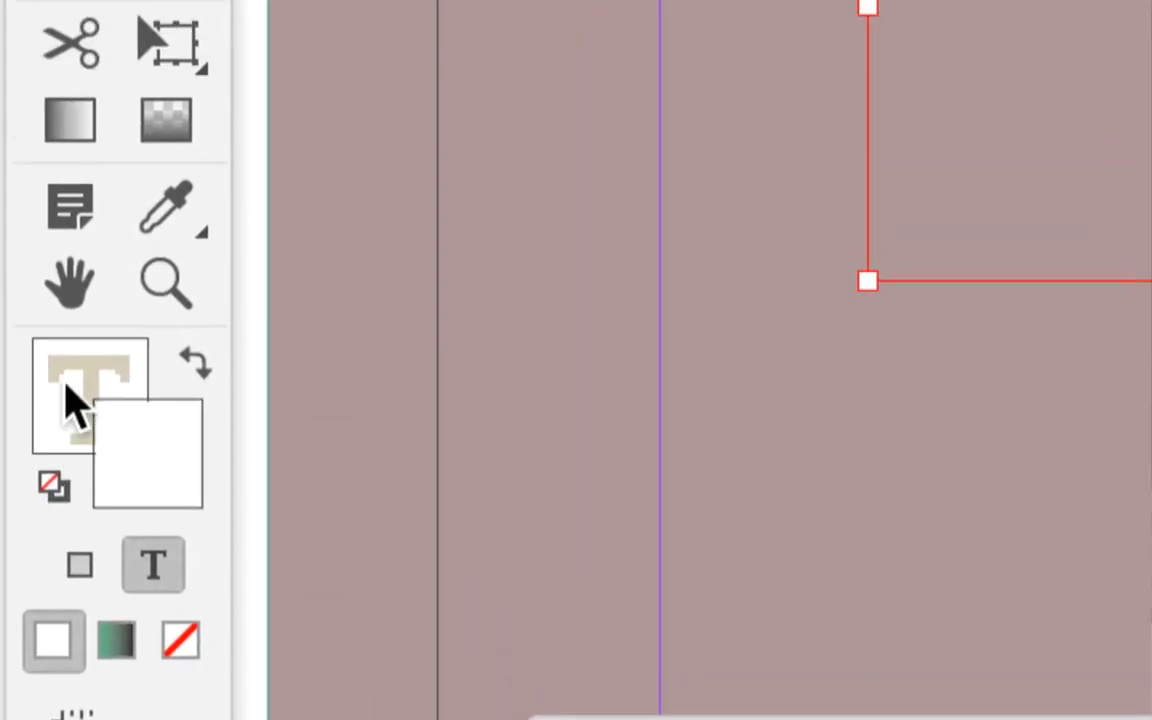
click(4, 248)
click(84, 77)
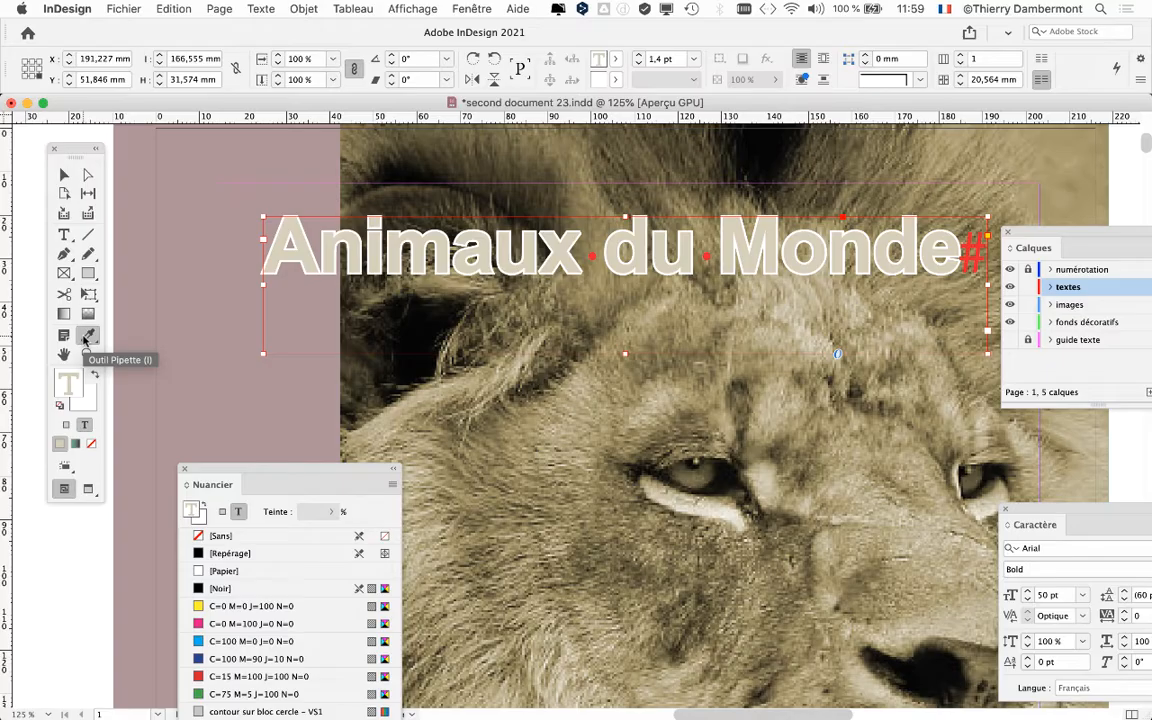
click(691, 498)
drag(939, 451, 813, 590)
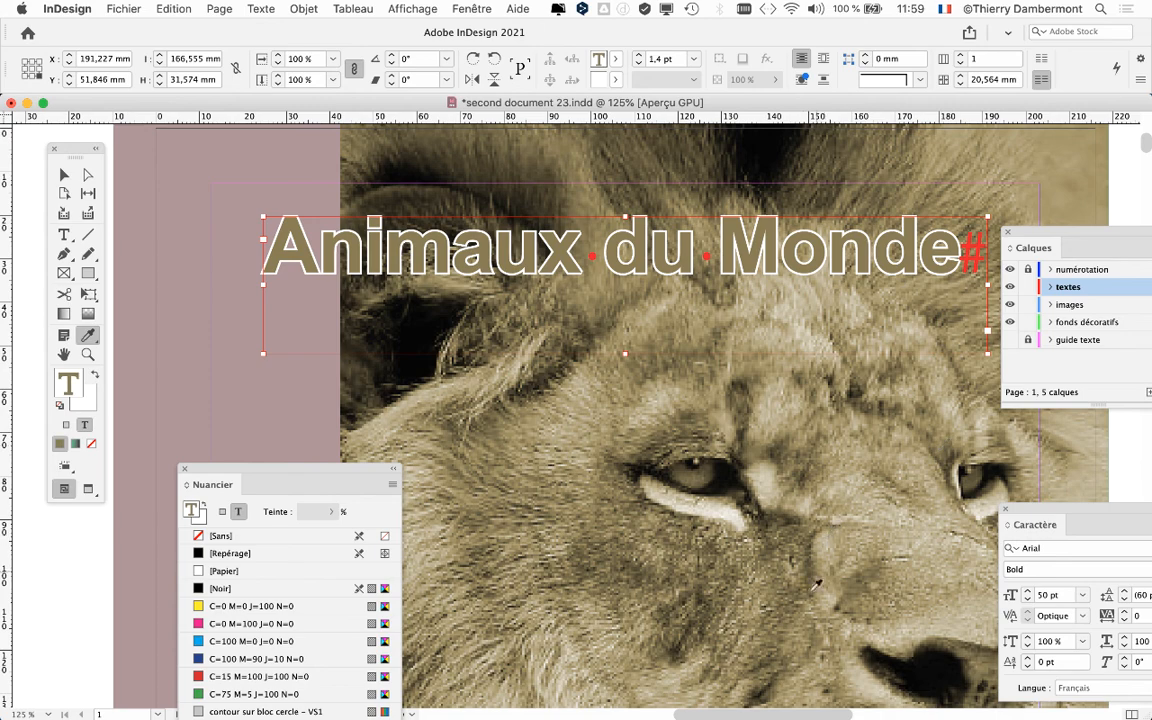
View the whole cover at 50%, activate the Selection tool and deselect the title's text frame
alt+scroll(798, 577, down, 4)
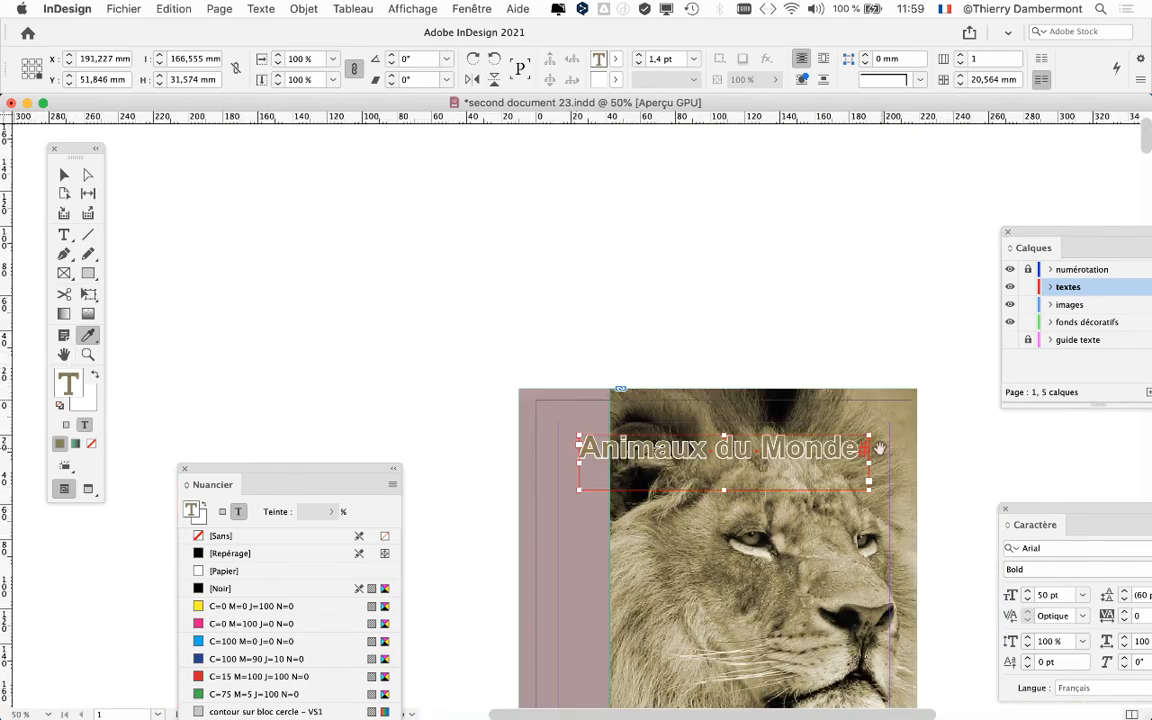
drag(879, 450, 824, 195)
click(64, 174)
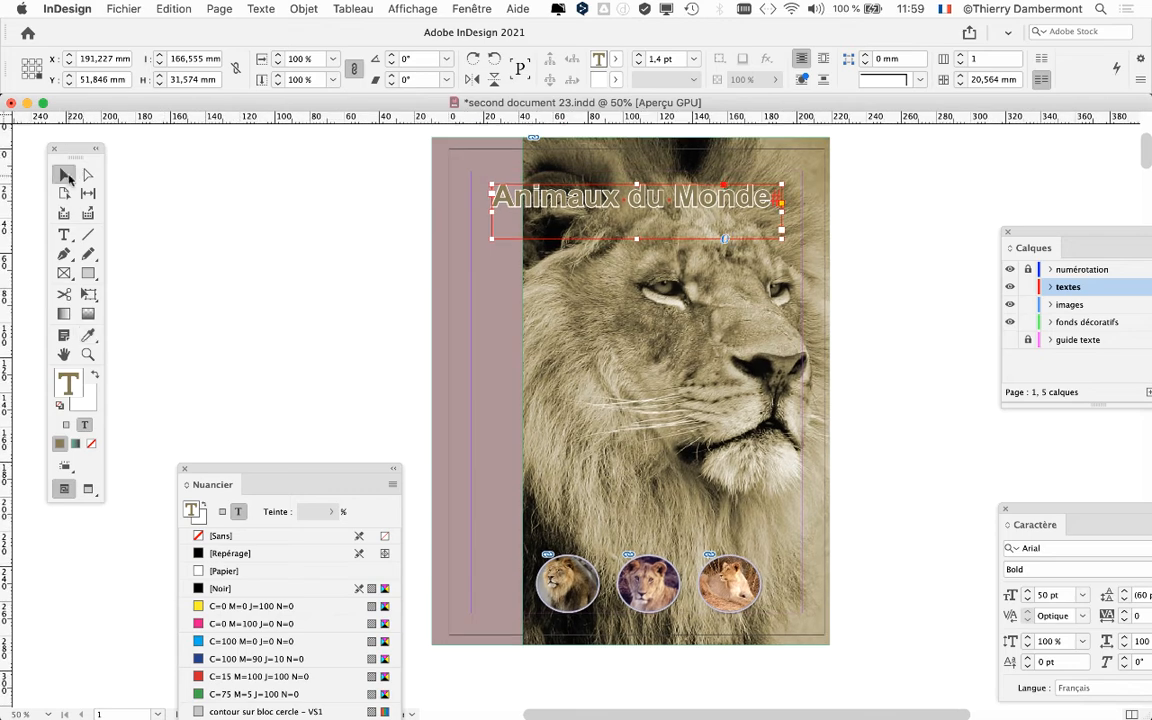
click(238, 231)
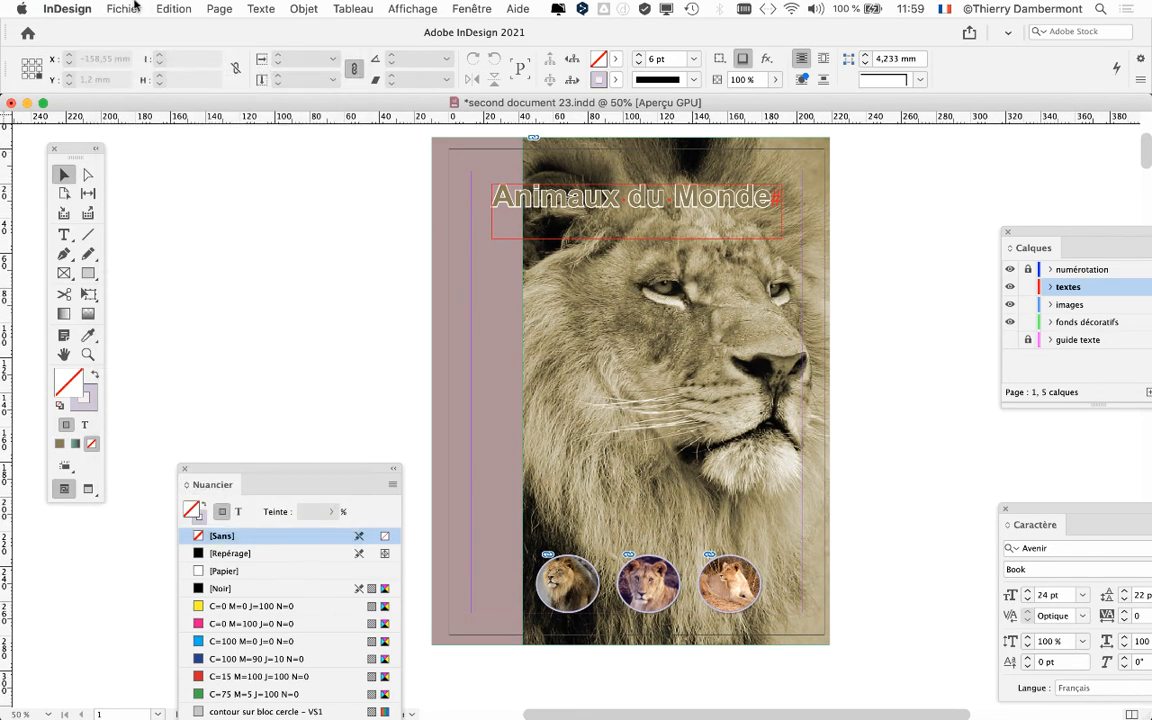
Save the document under the new name "second document 24.indd" in the folder Dossier second document 21
click(124, 8)
click(155, 129)
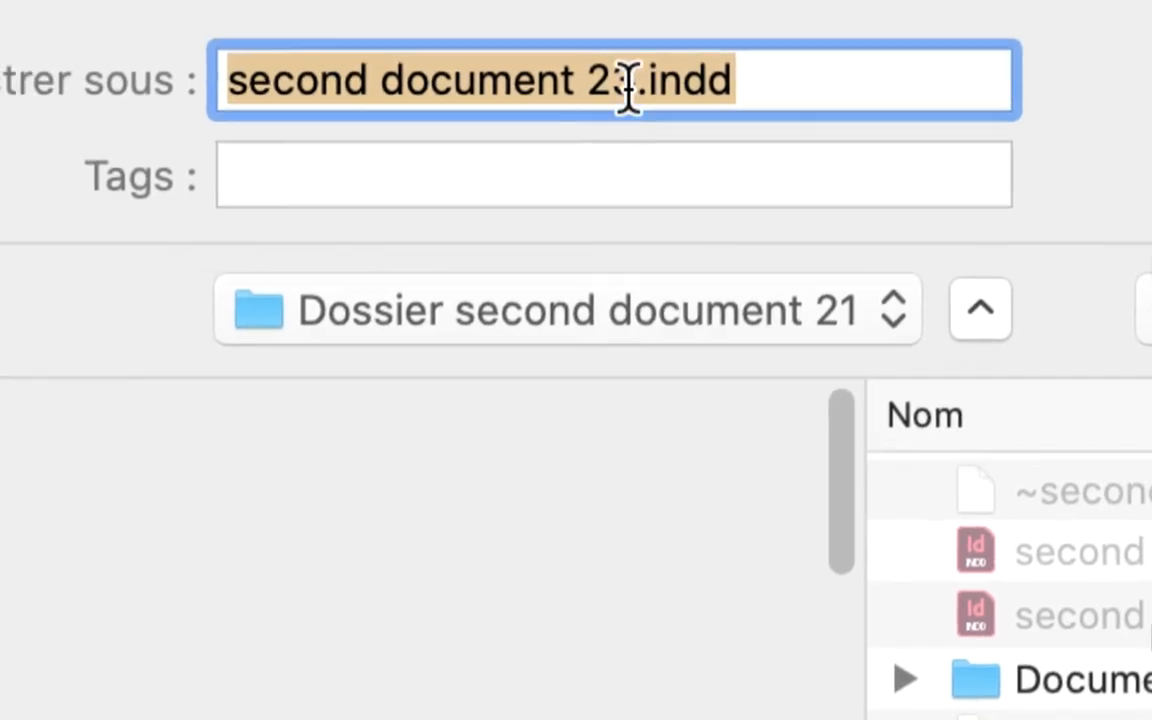
drag(624, 87, 621, 88)
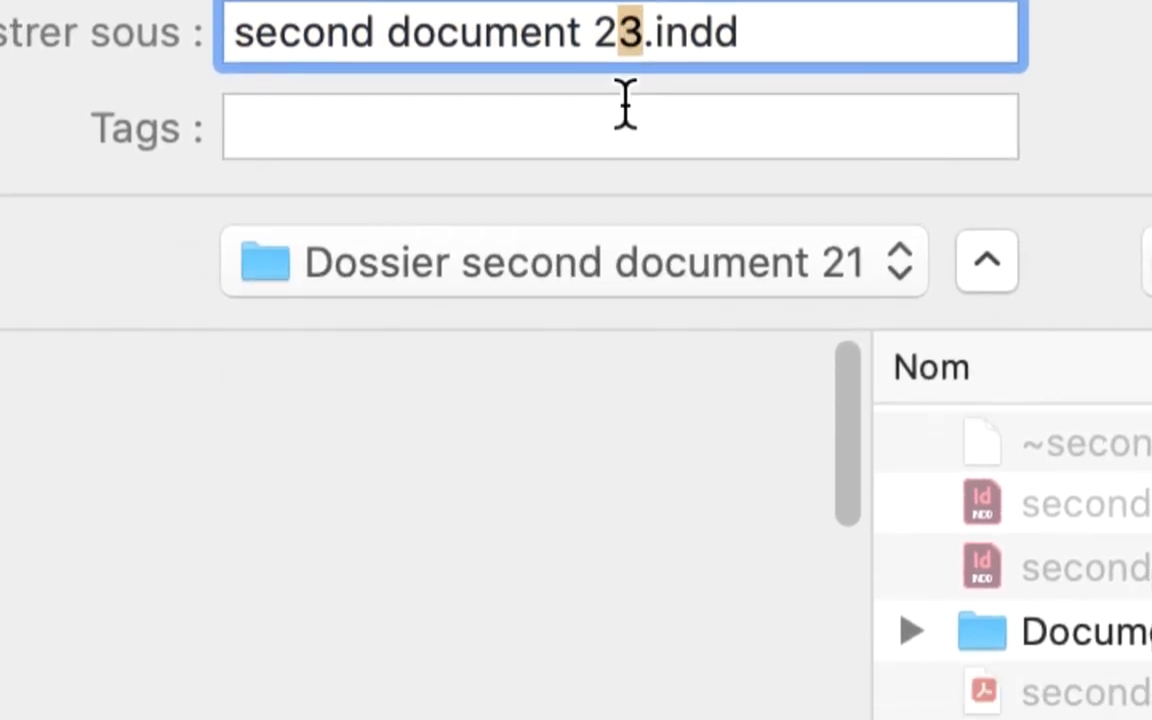
text(4)
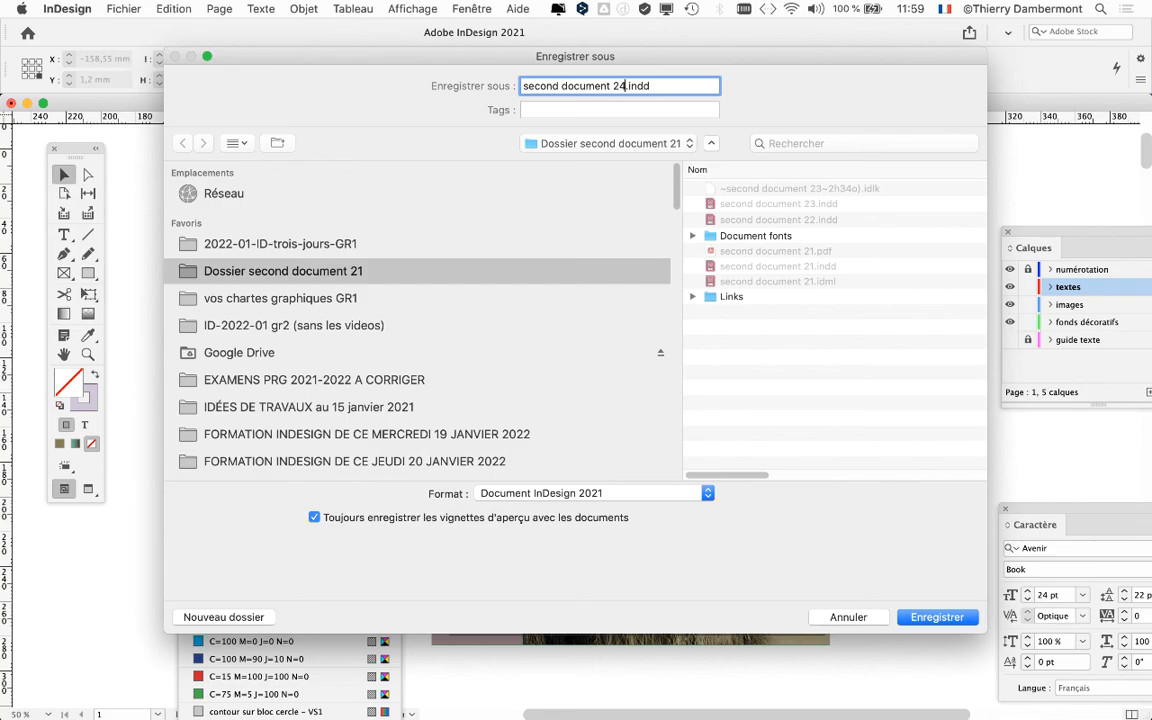